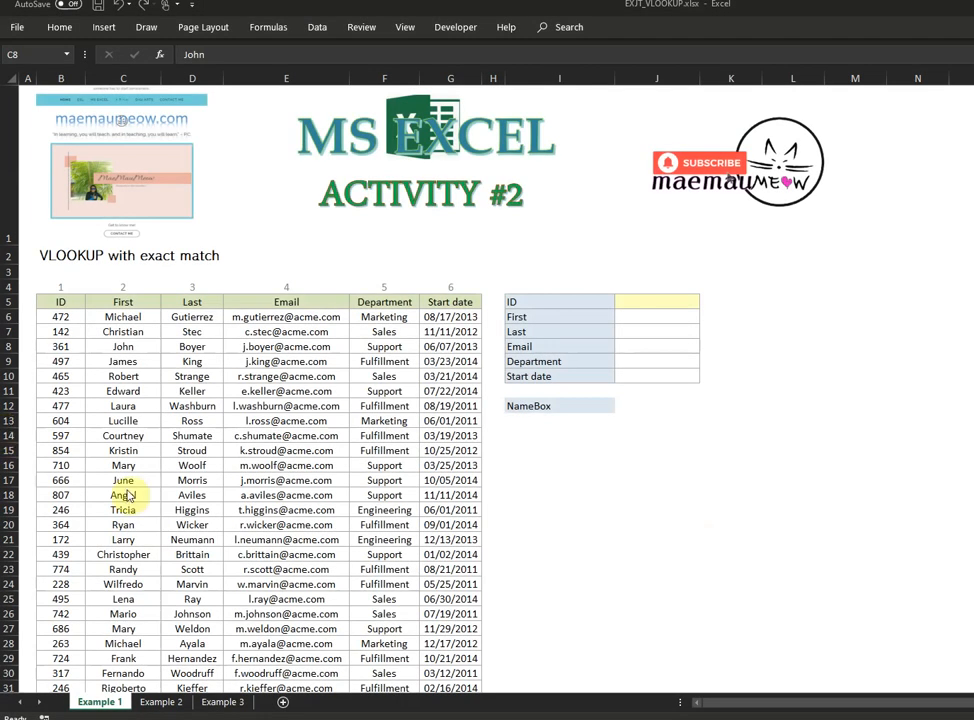
- Clear the NameBox label from cell I12 below the lookup form
click(541, 405)
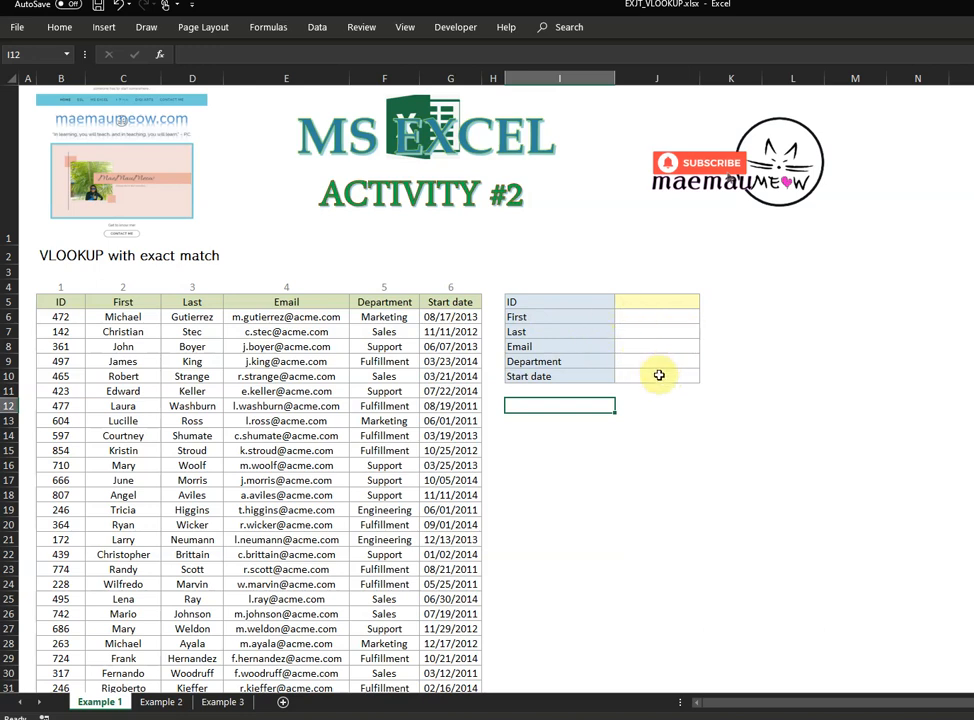
click(660, 302)
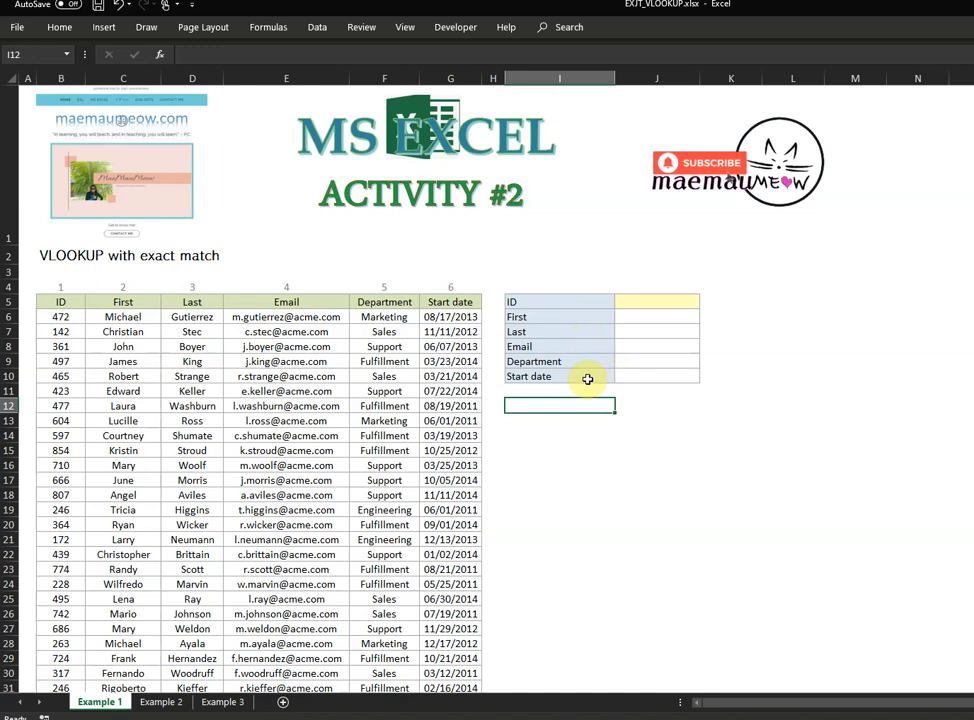
- Start a VLOOKUP formula in the First result cell J6 with the absolute reference $J$5 as lookup value
double_click(674, 319)
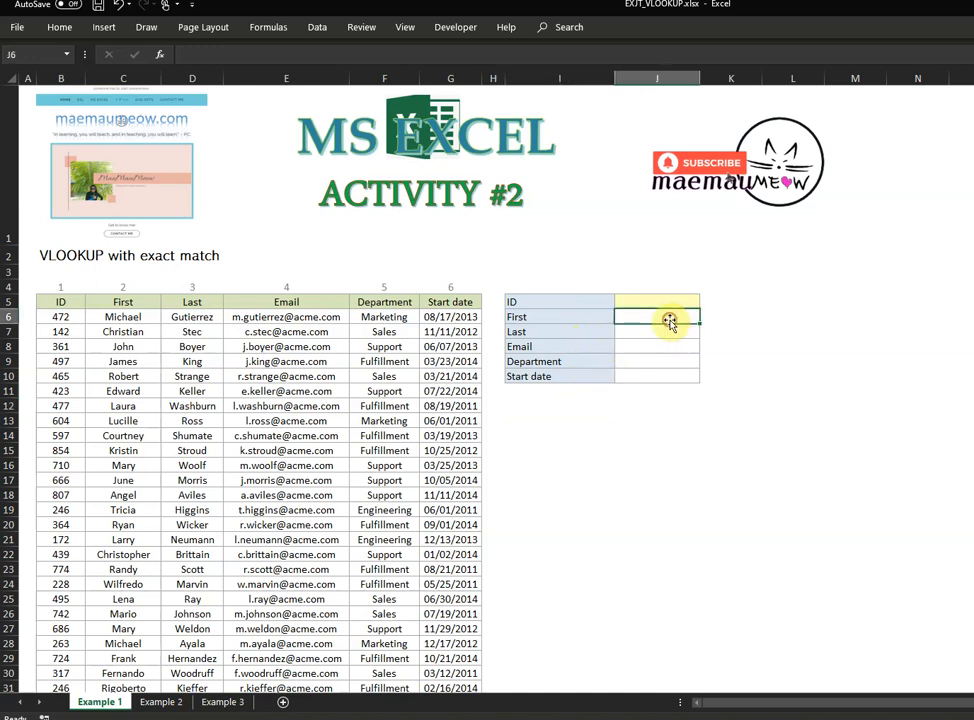
text(=vloo)
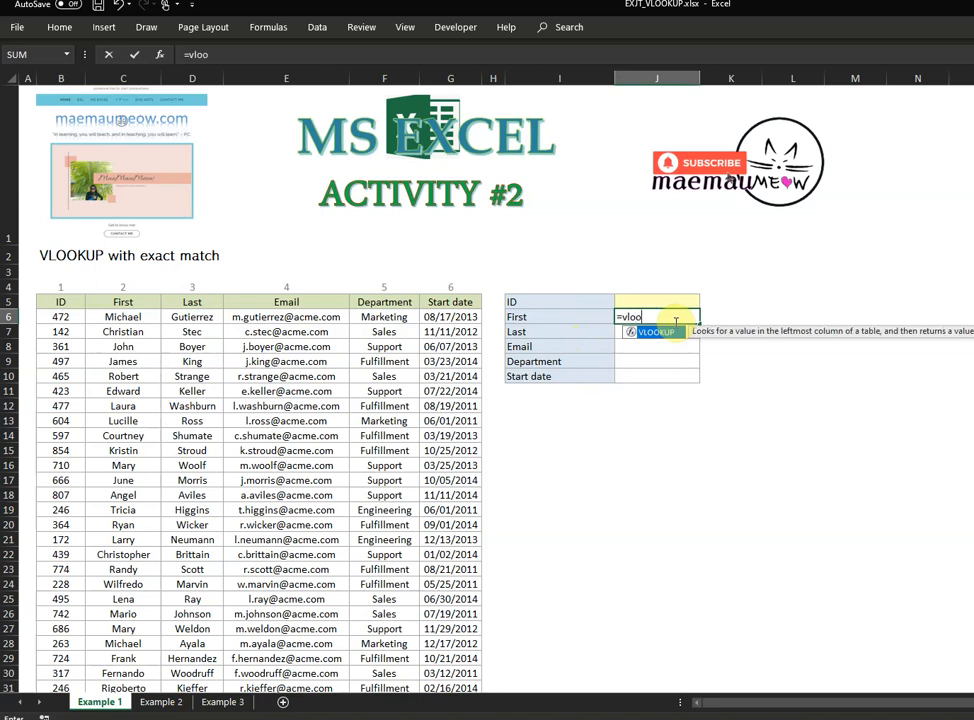
key(Tab)
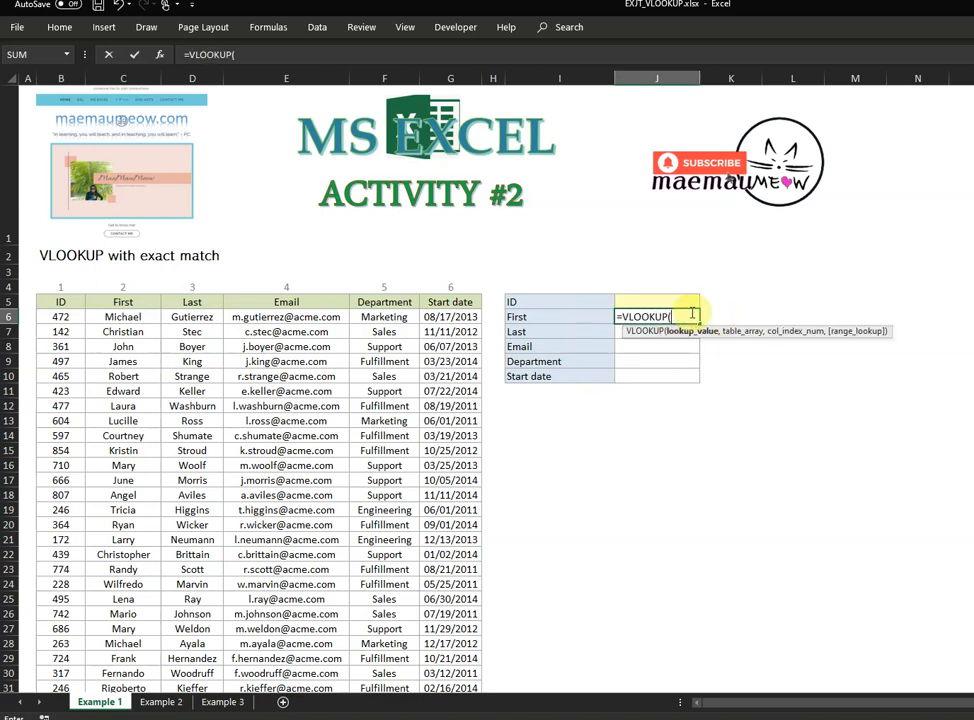
click(682, 302)
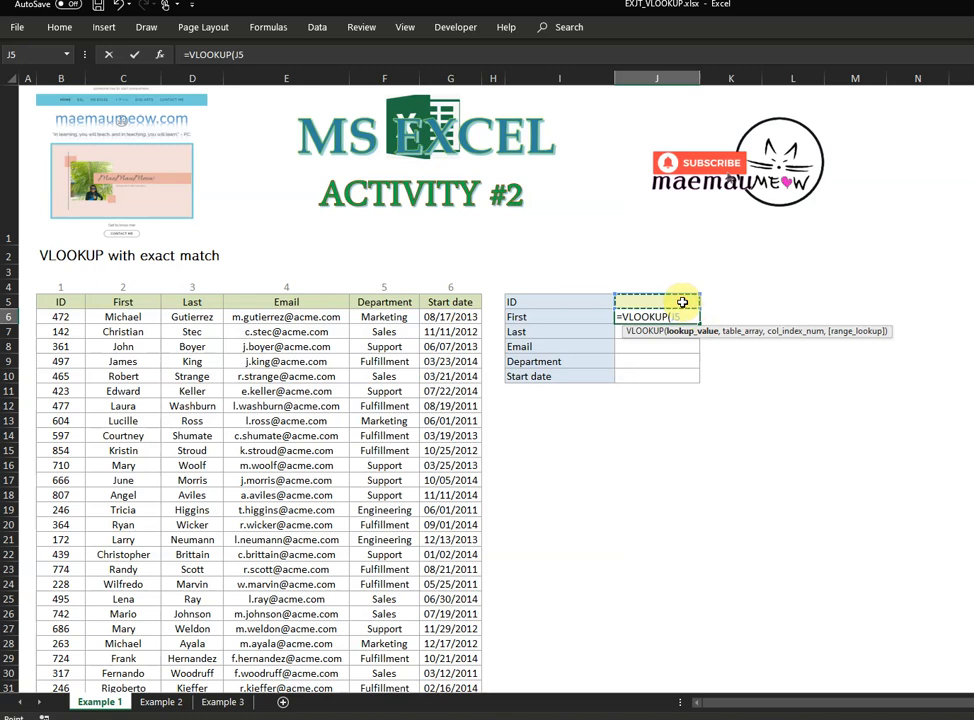
key(F4)
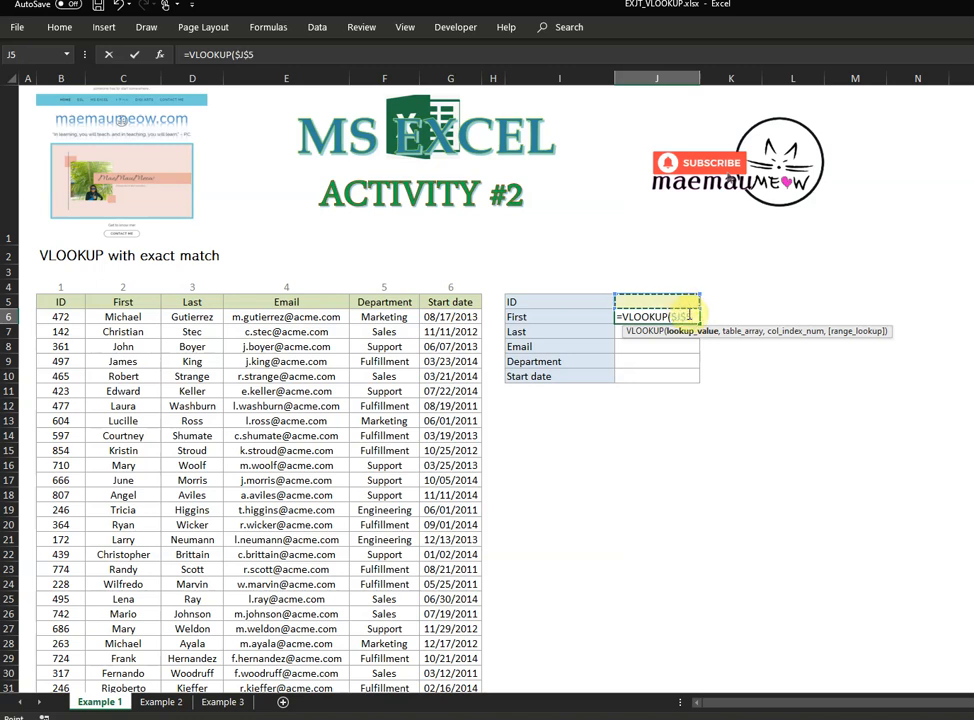
text(,)
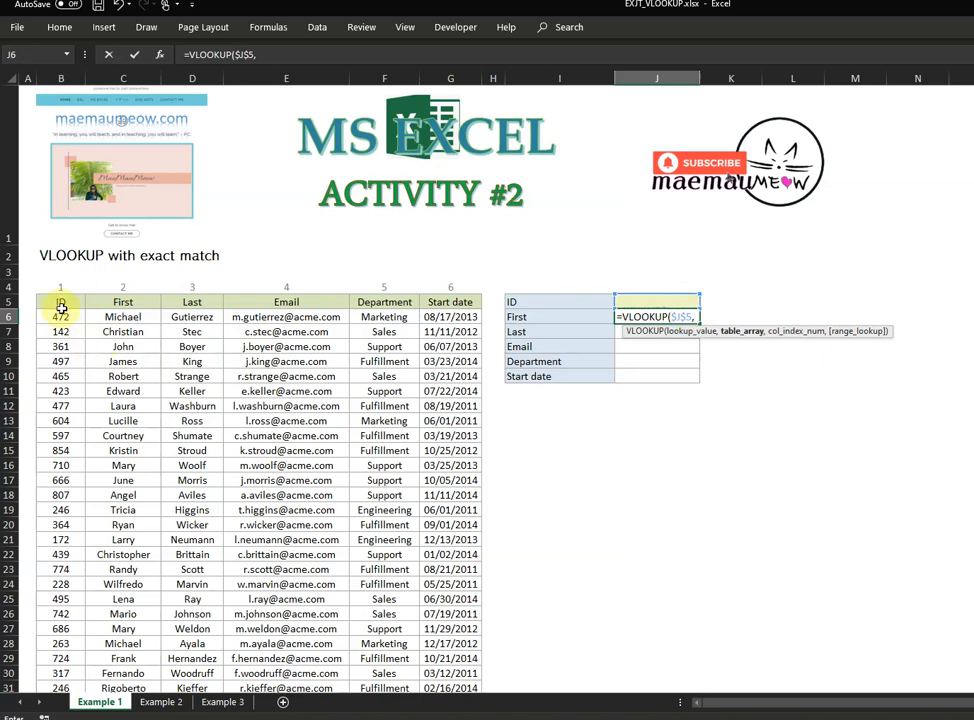
- Add the table array B5:G105, column index 2 and range lookup 0 to the VLOOKUP formula in J6
drag(61, 304, 461, 316)
key(ctrl+shift+Down)
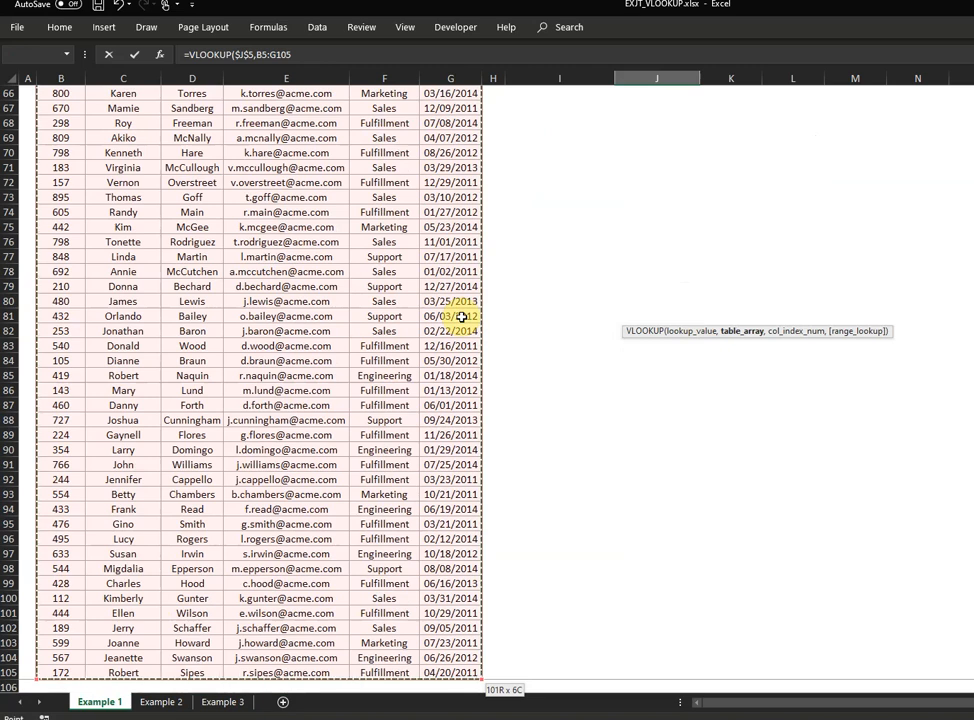
text(,)
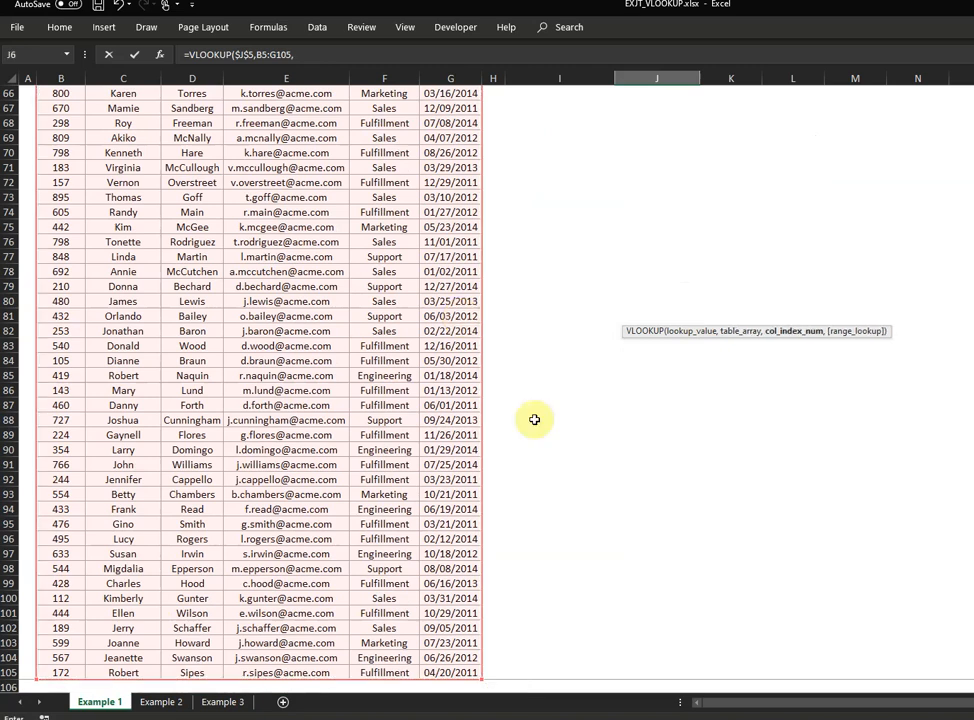
scroll(630, 539, up, 6)
scroll(703, 585, up, 15)
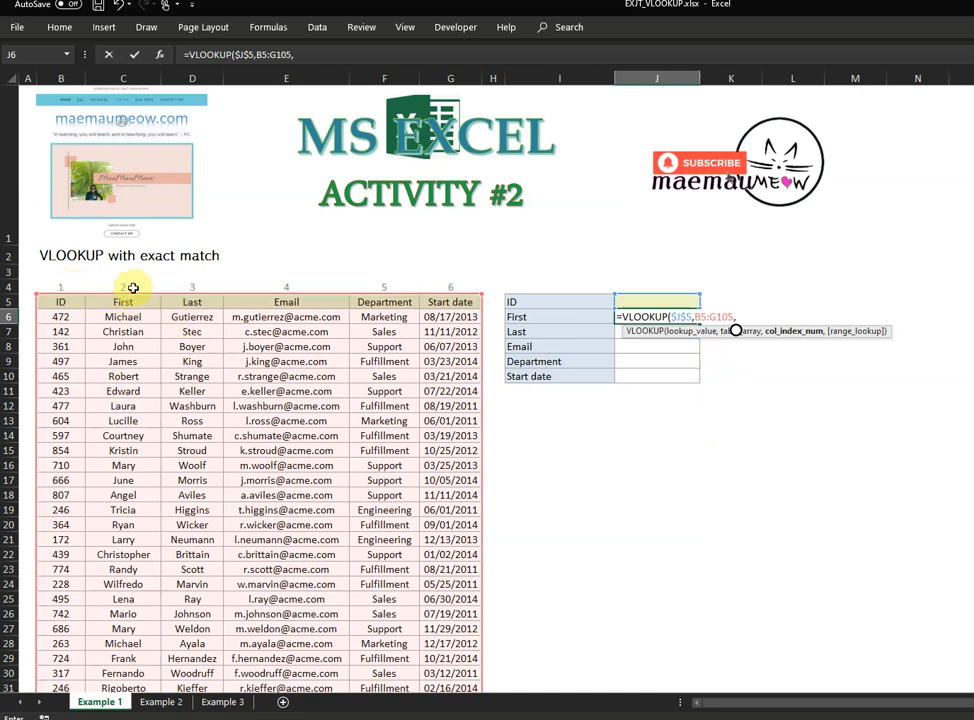
text(2,)
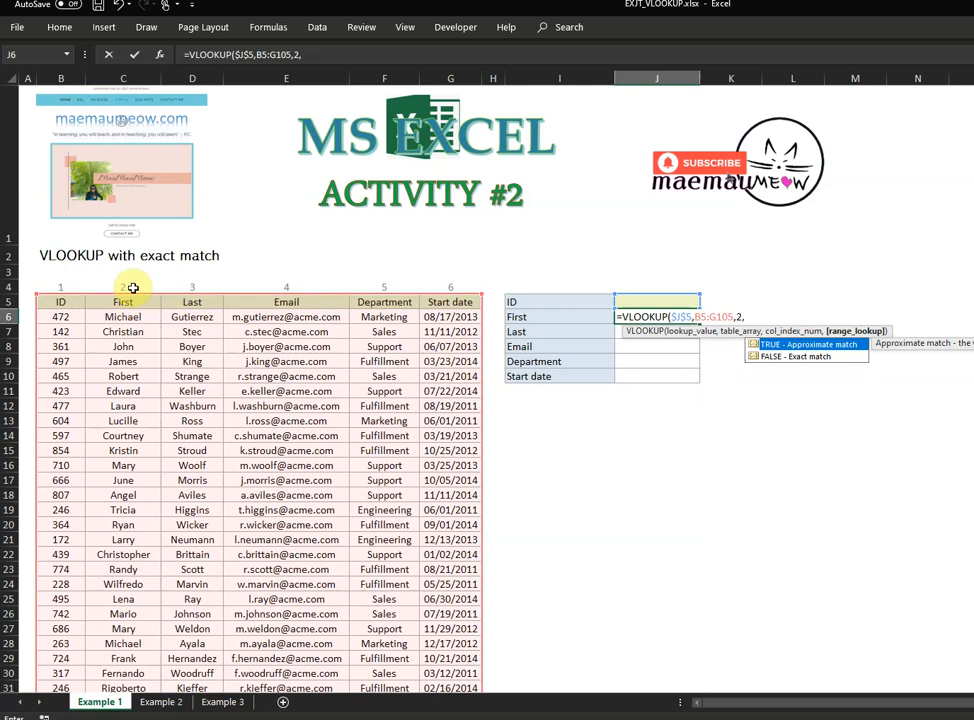
text(0)
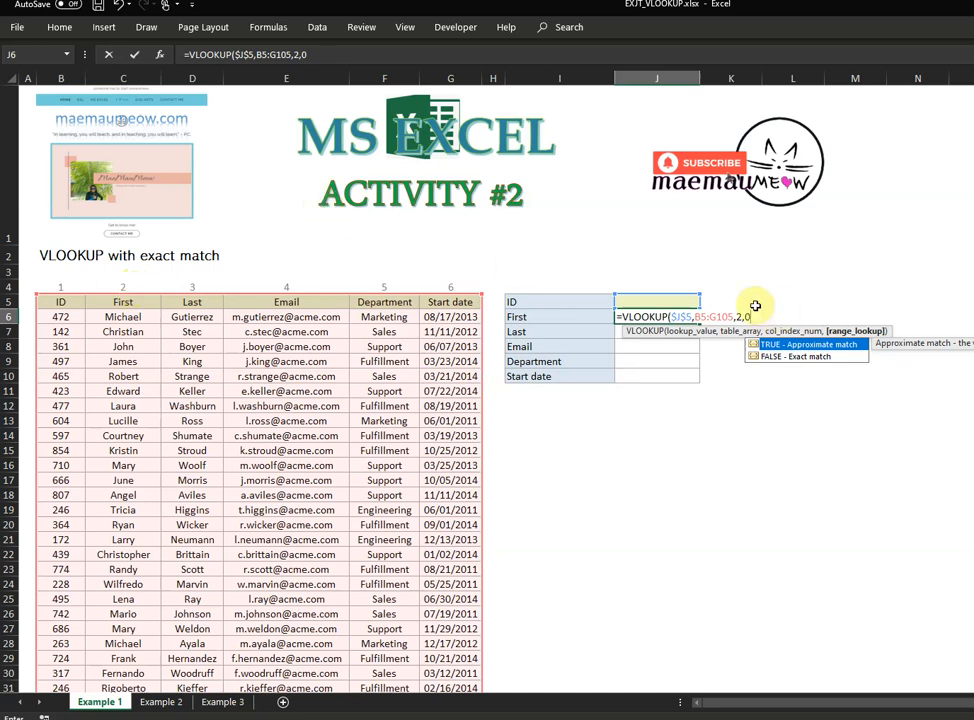
- Make the table array absolute as $B$5:$G$105 and complete the VLOOKUP formula in J6
drag(735, 316, 696, 316)
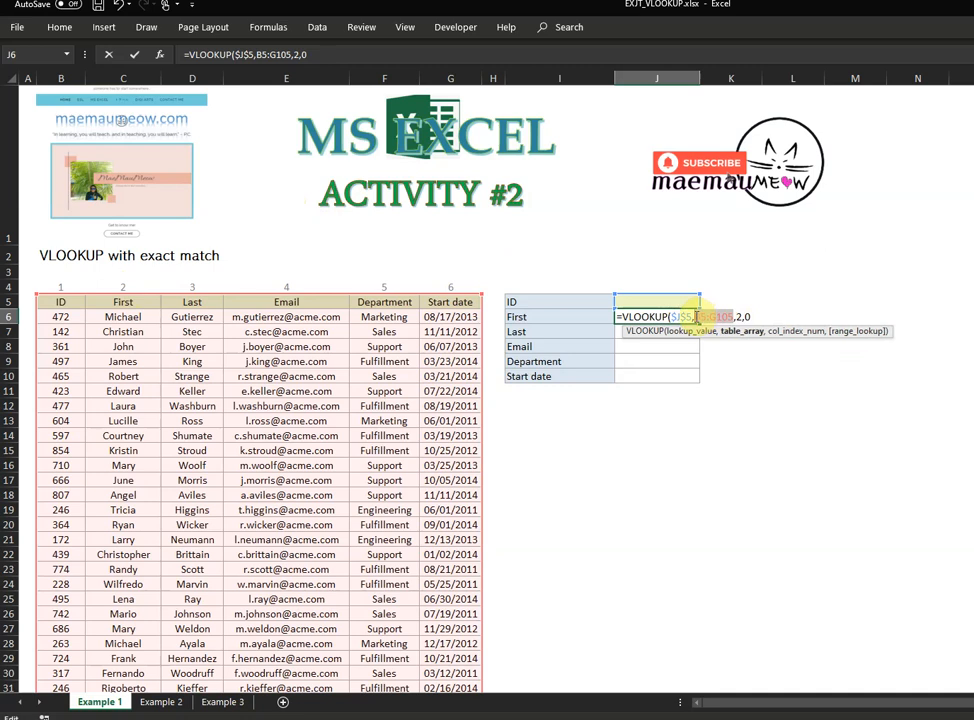
key(F4)
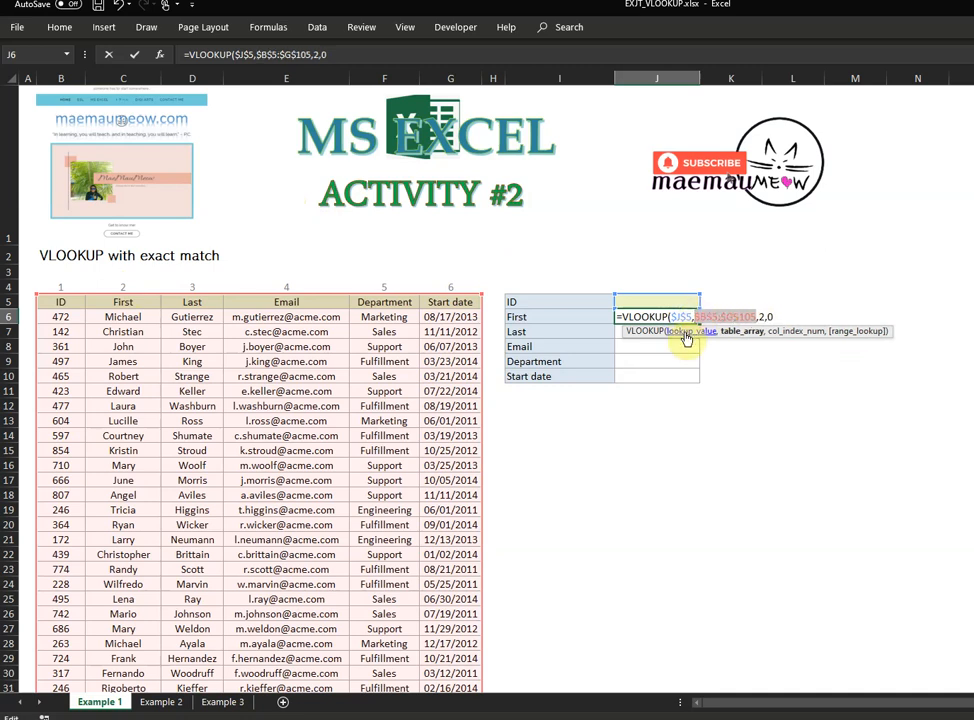
click(785, 317)
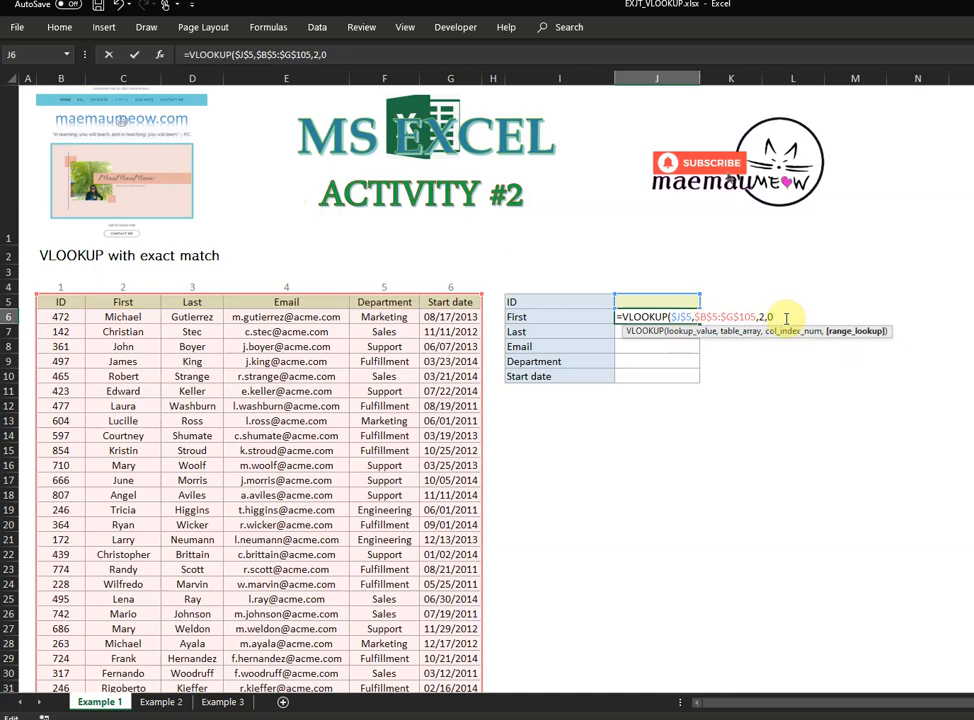
text())
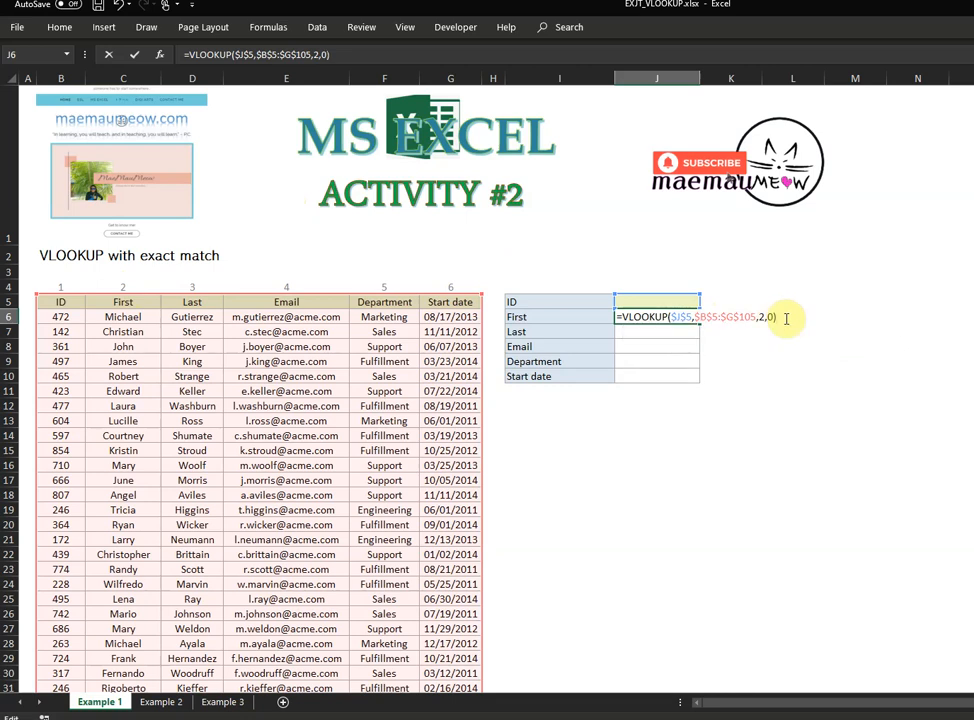
key(Return)
- Fill the VLOOKUP formula from J6 down to the Start date cell J10
click(682, 304)
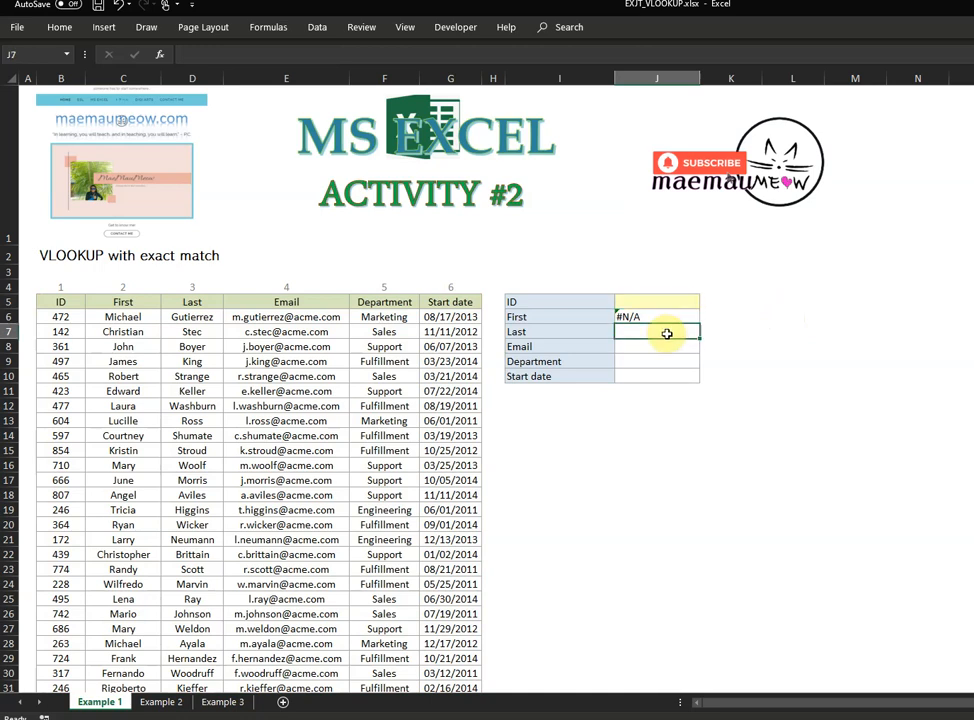
click(676, 317)
drag(699, 324, 697, 378)
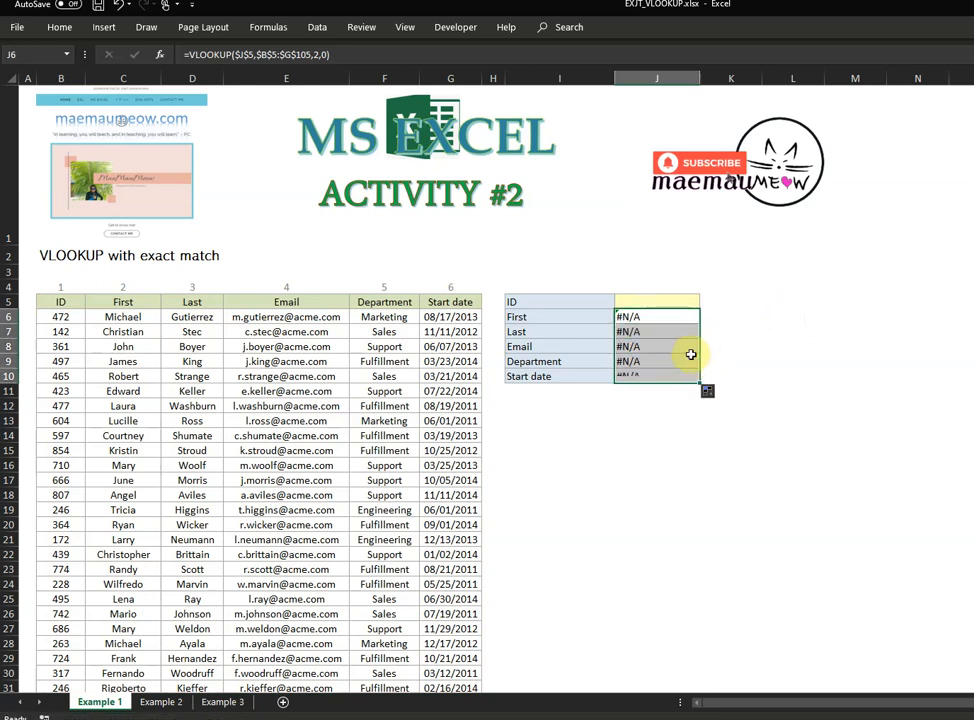
- Set the VLOOKUP column index to 3 for Last in J7 and to 4 for Email in J8
click(682, 331)
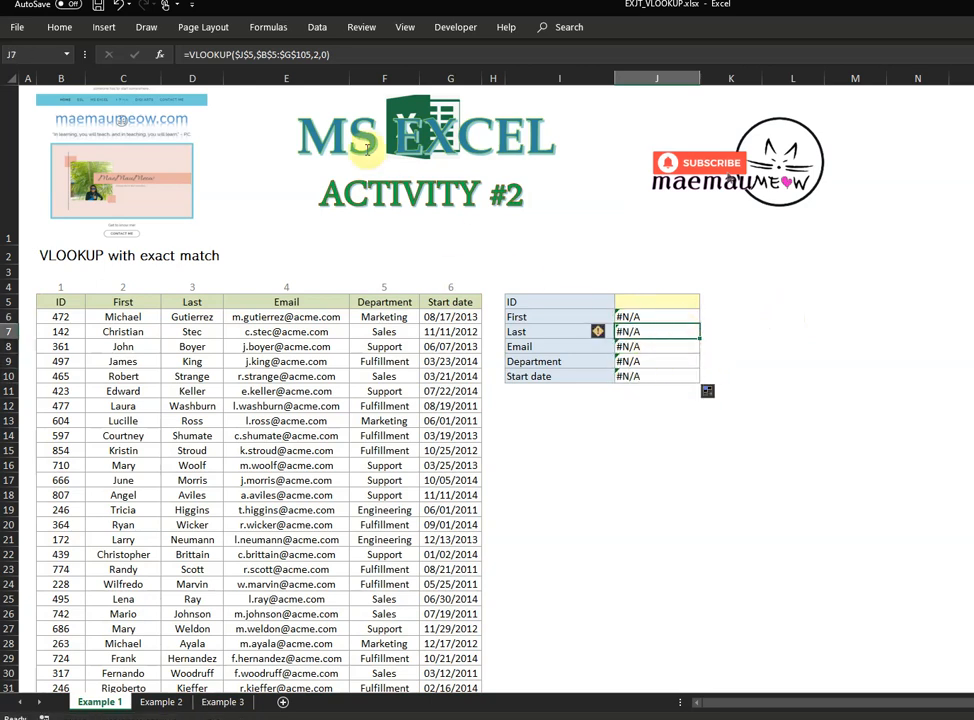
click(322, 55)
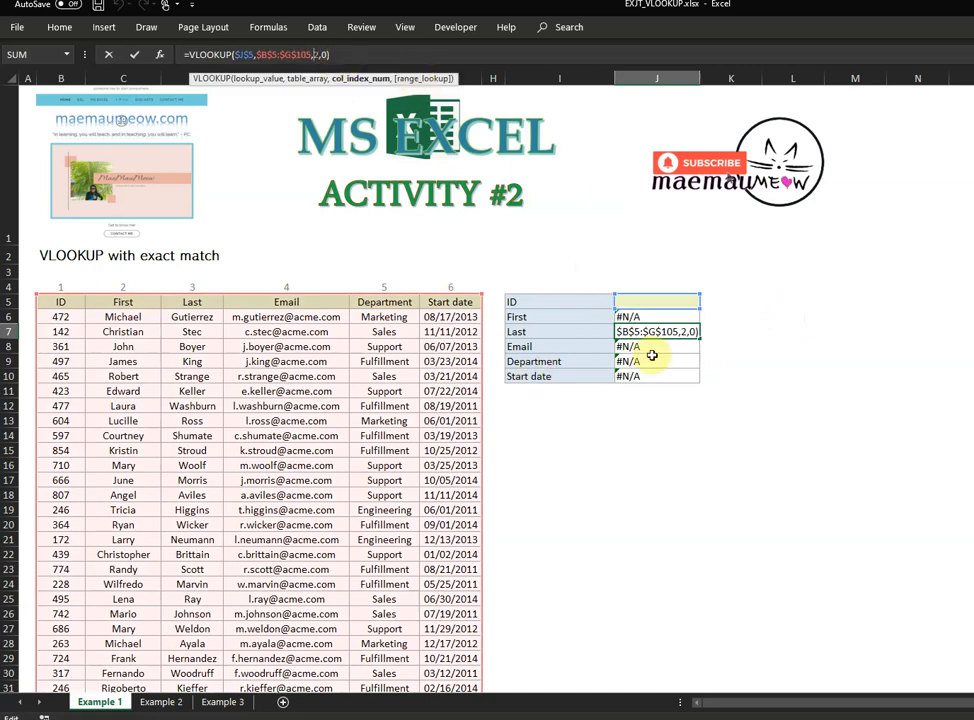
key(BackSpace)
text(3)
key(Return)
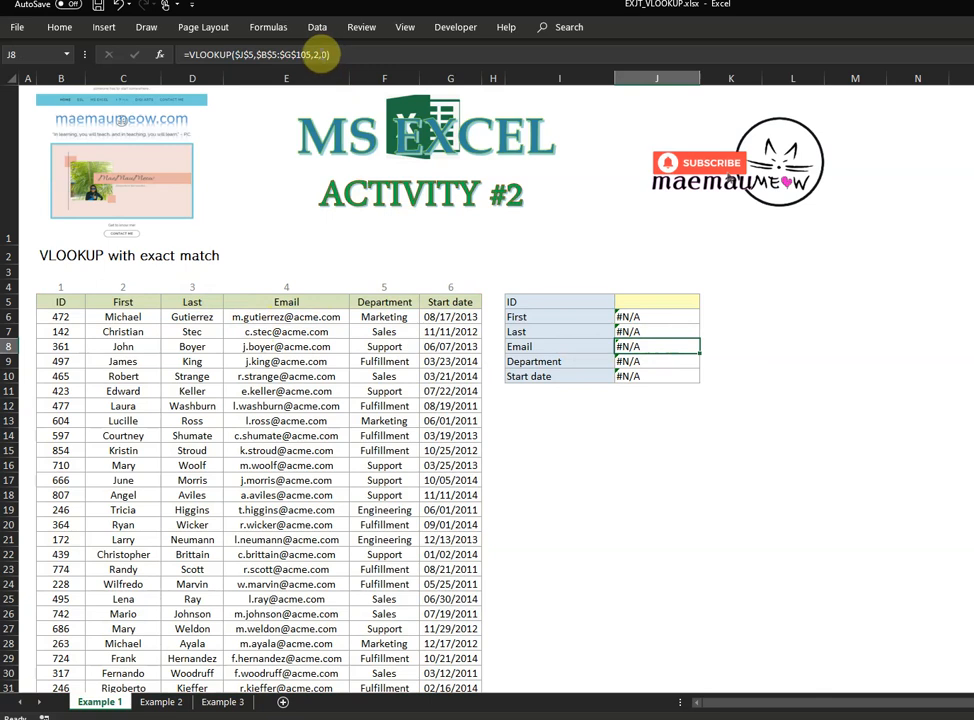
click(245, 54)
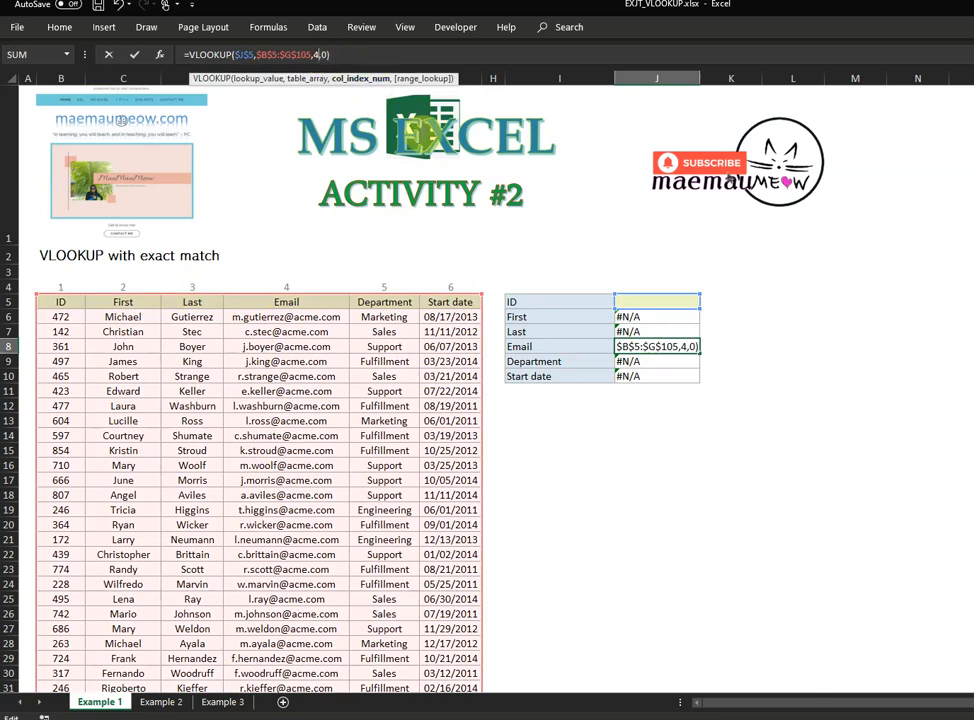
key(Return)
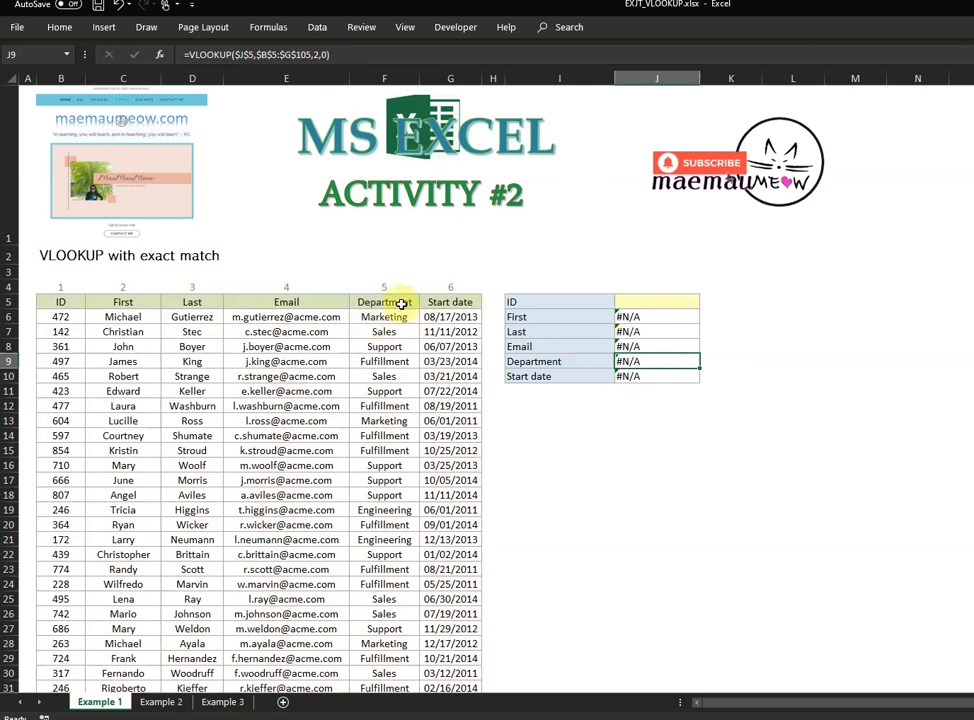
- Set the VLOOKUP column index to 5 for Department in J9 and to 6 for Start date in J10
double_click(317, 55)
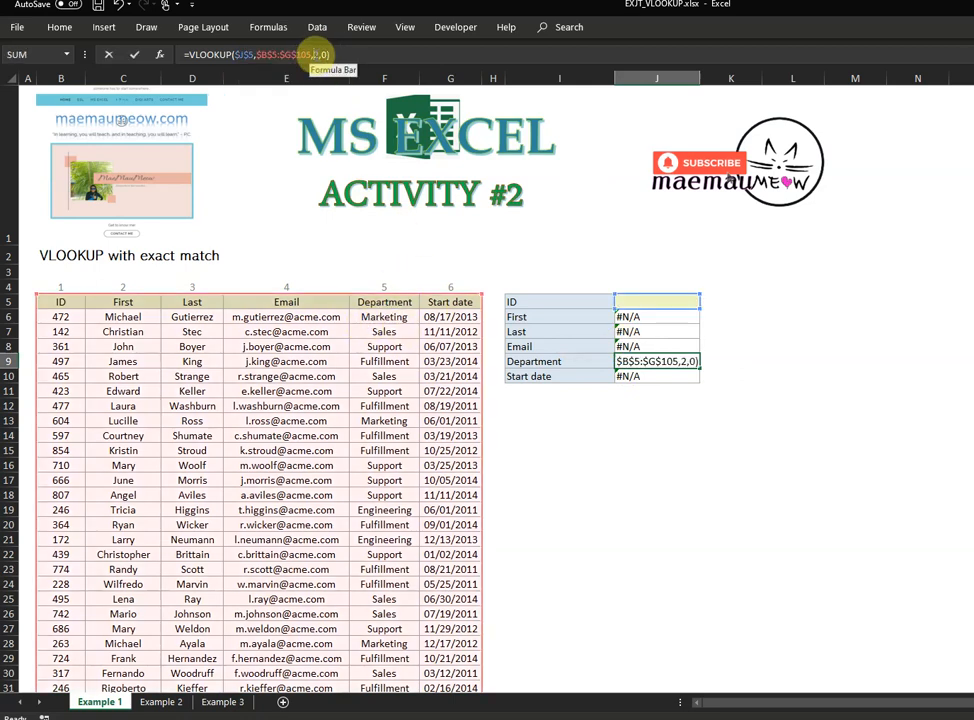
text(5)
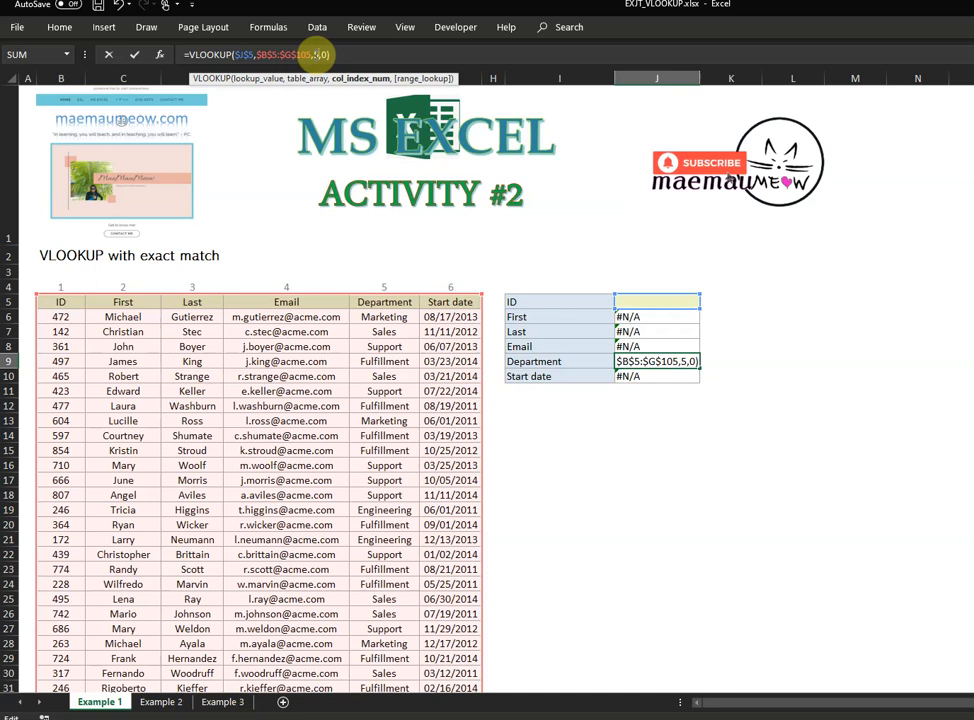
key(Return)
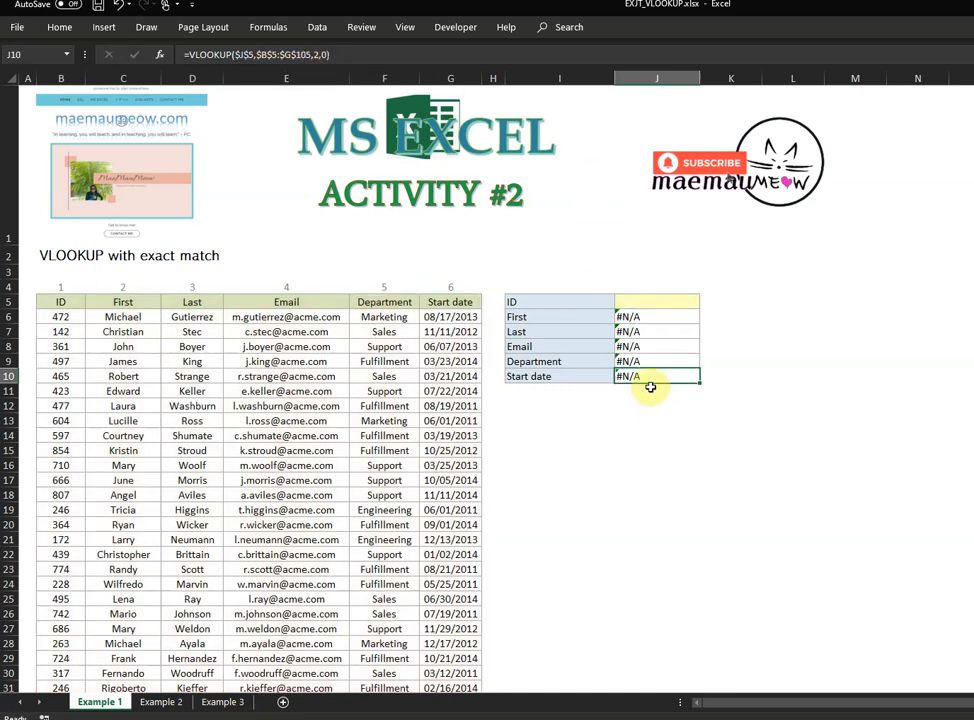
double_click(318, 55)
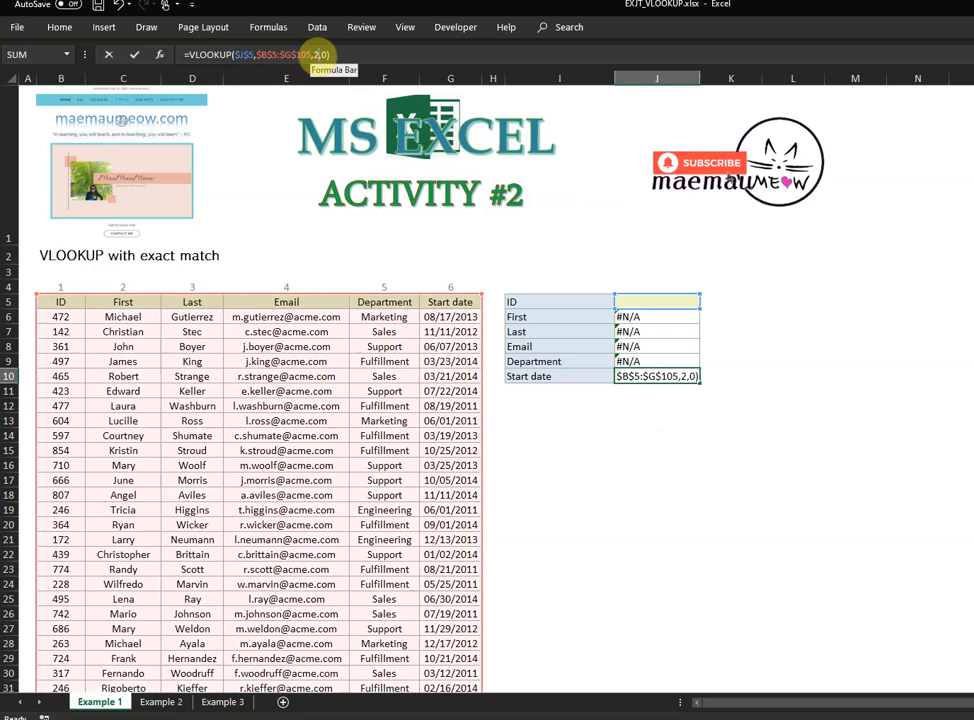
text(6)
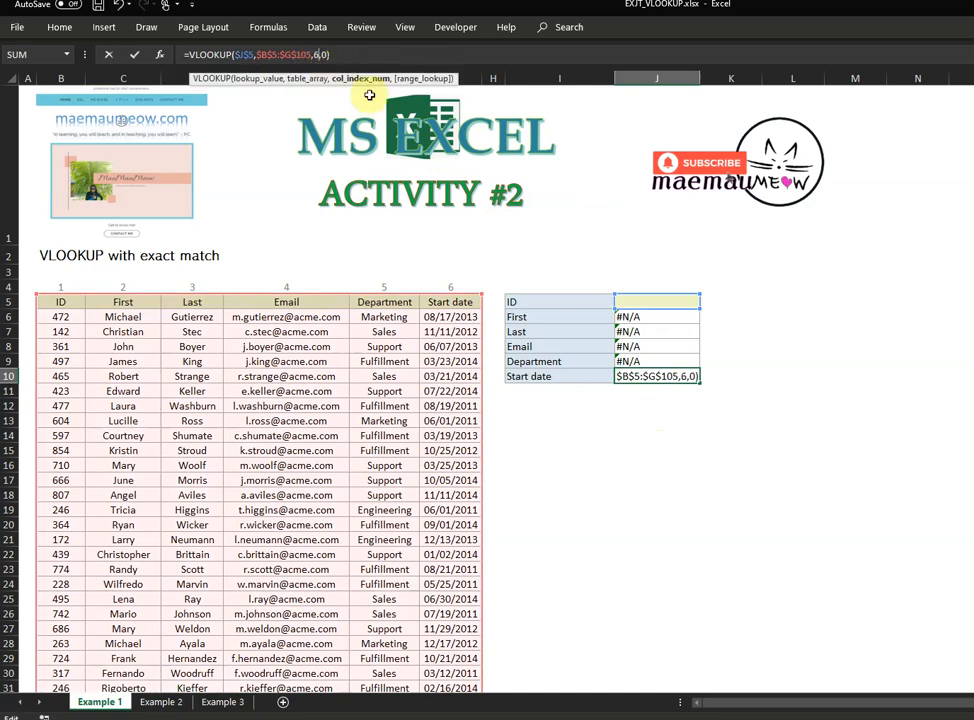
key(Return)
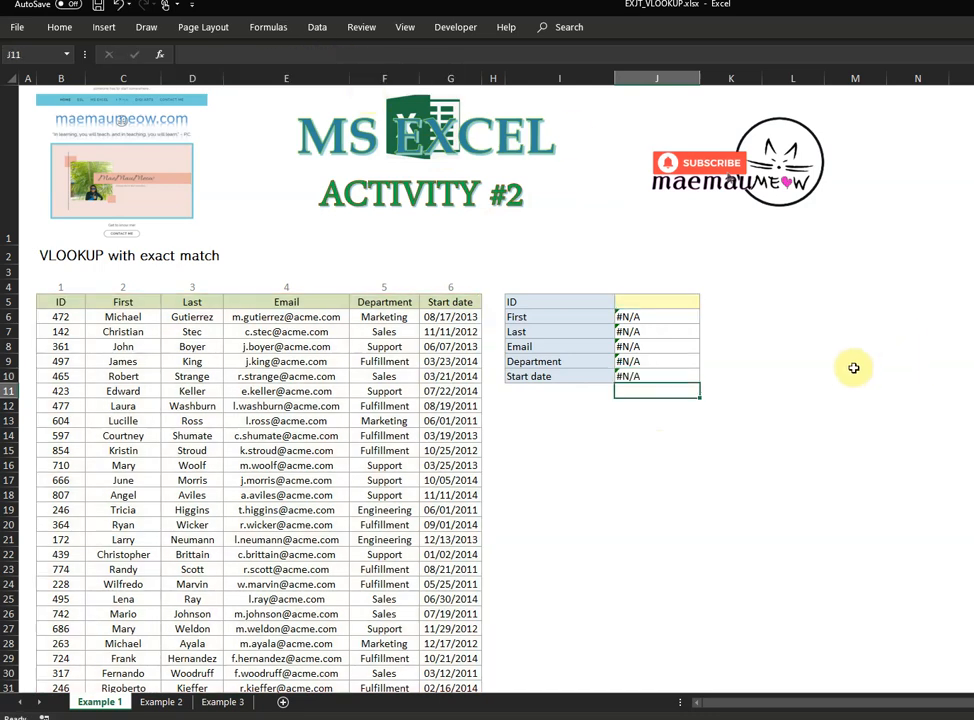
- Test the lookup form by entering the employee ID from row 26 in J5, and replace it with the ID from row 21
click(690, 302)
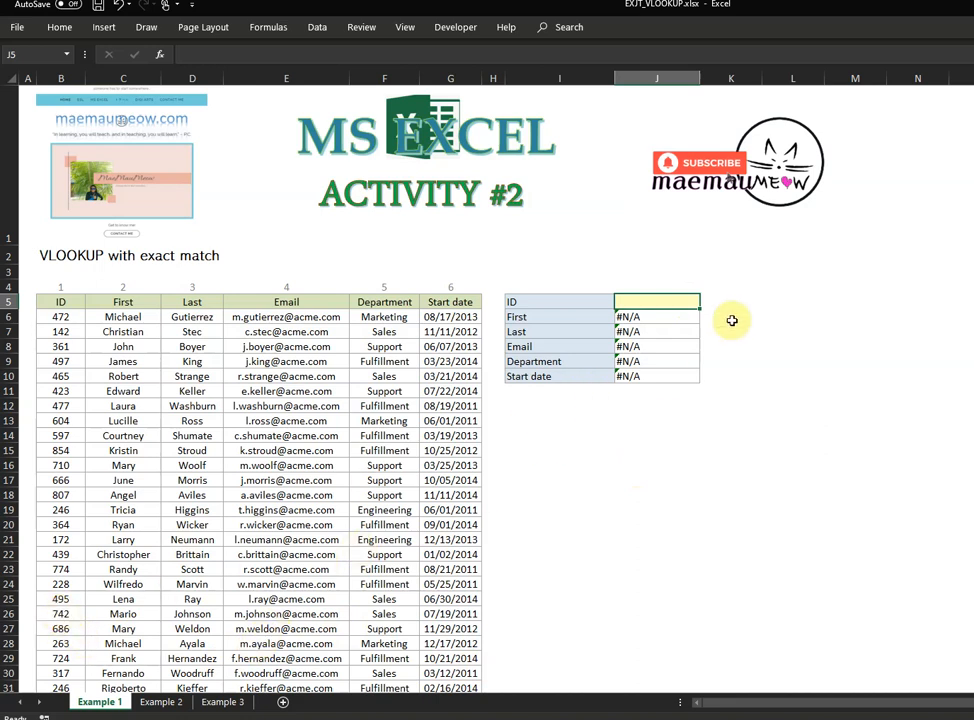
text(742)
key(Return)
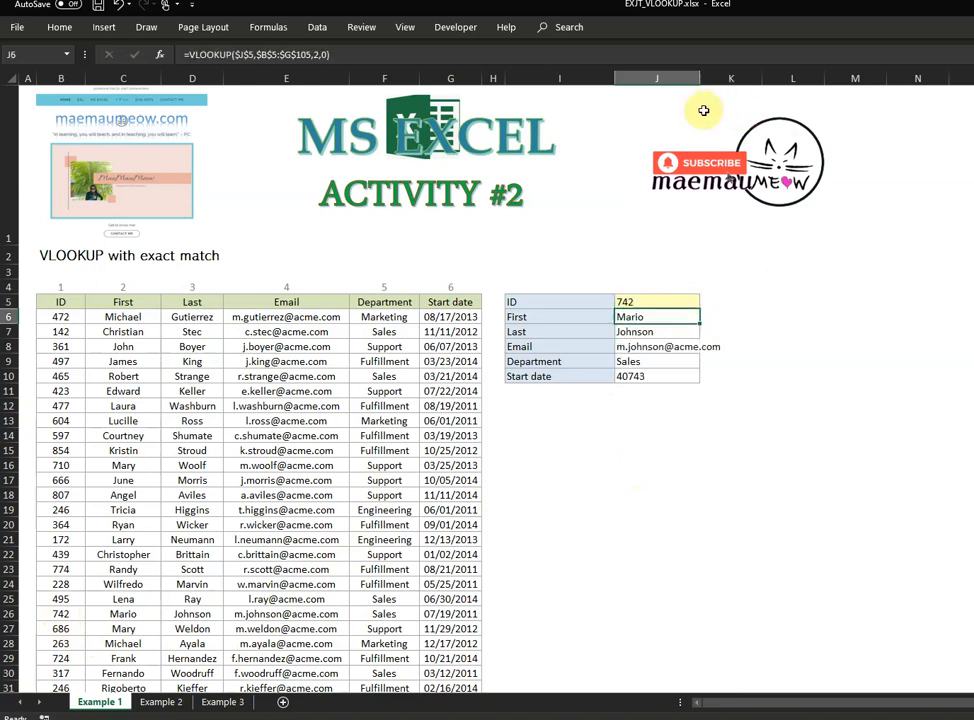
click(685, 303)
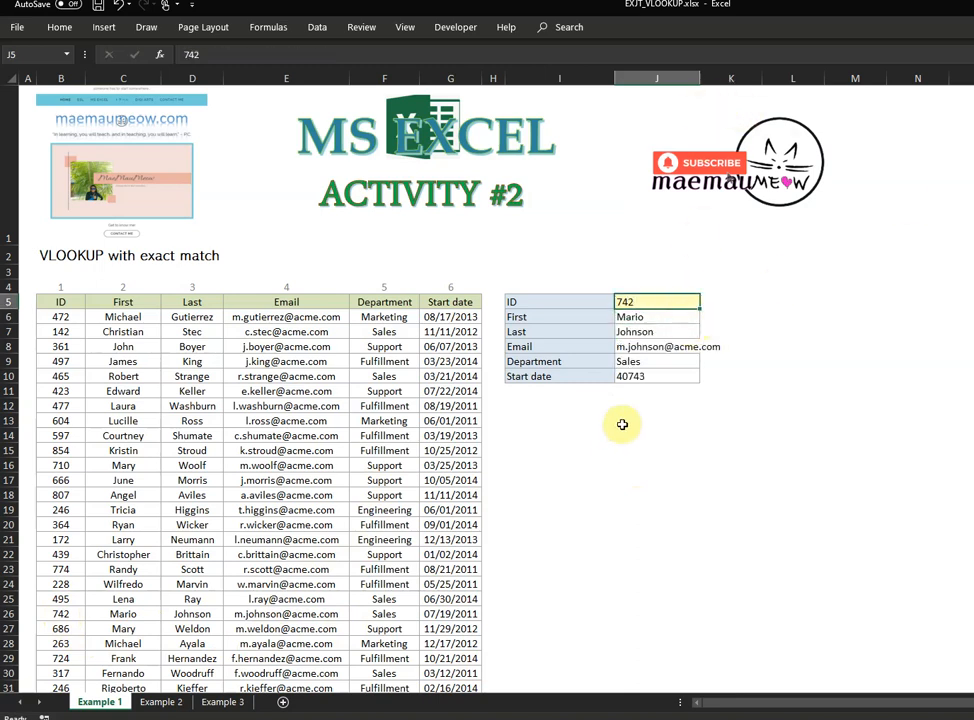
text(172)
key(Return)
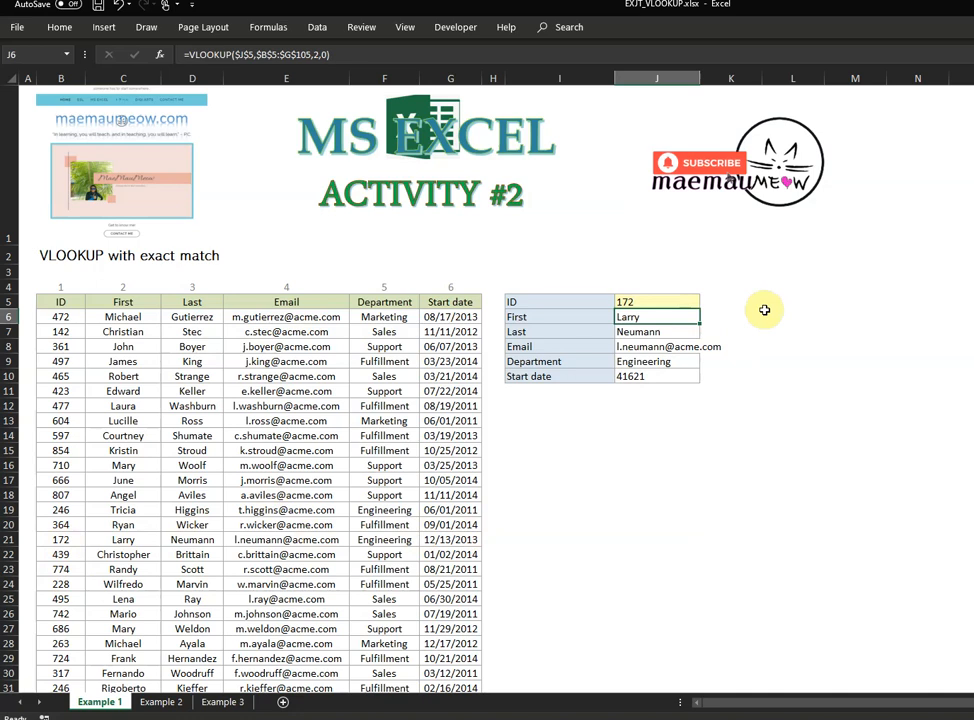
- Open the Example 2 sheet and compare the first Sales amount with the thresholds and rates in the commission table
click(163, 702)
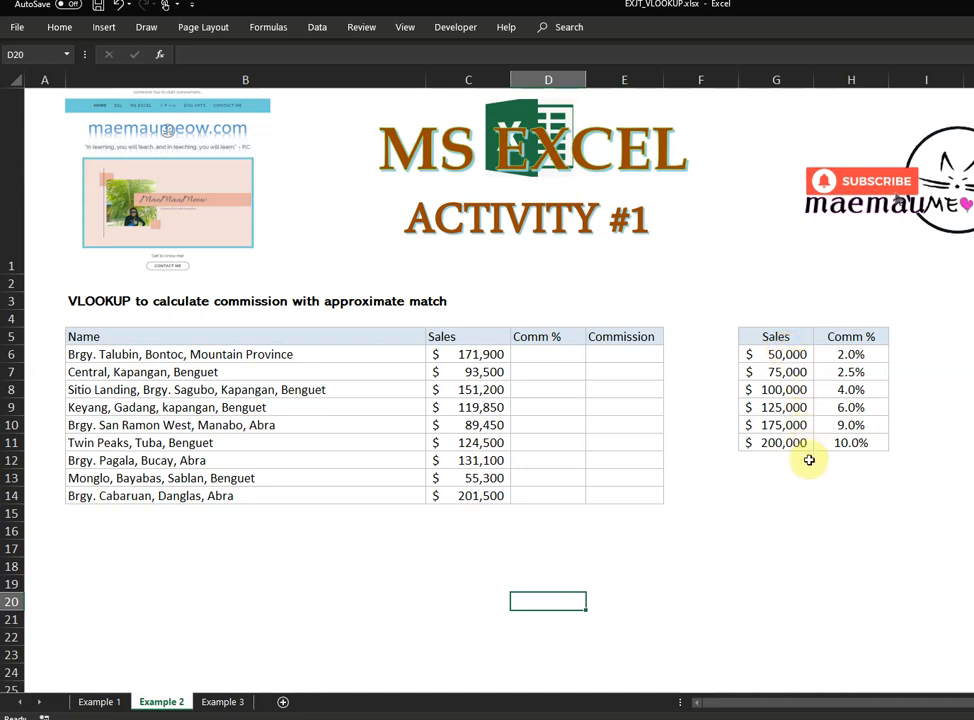
drag(778, 354, 787, 442)
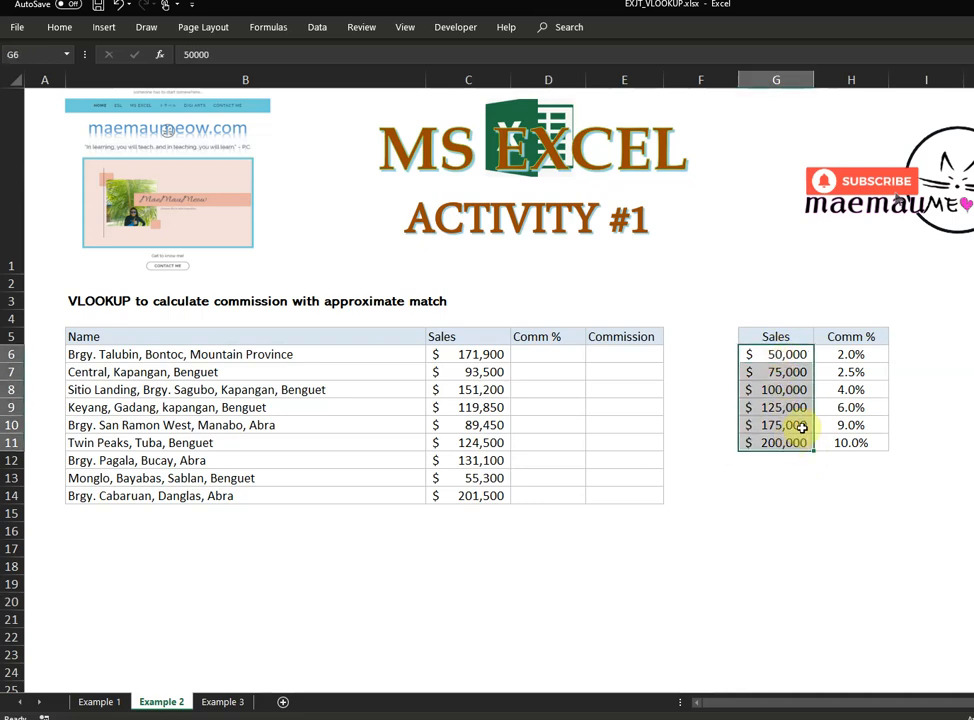
drag(834, 354, 852, 448)
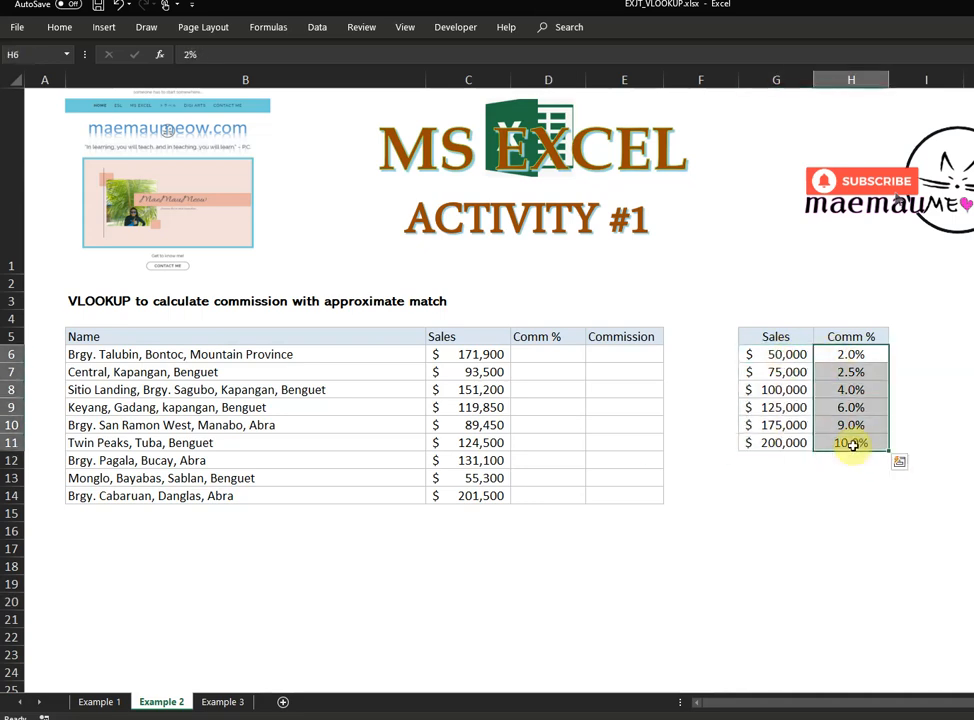
click(715, 405)
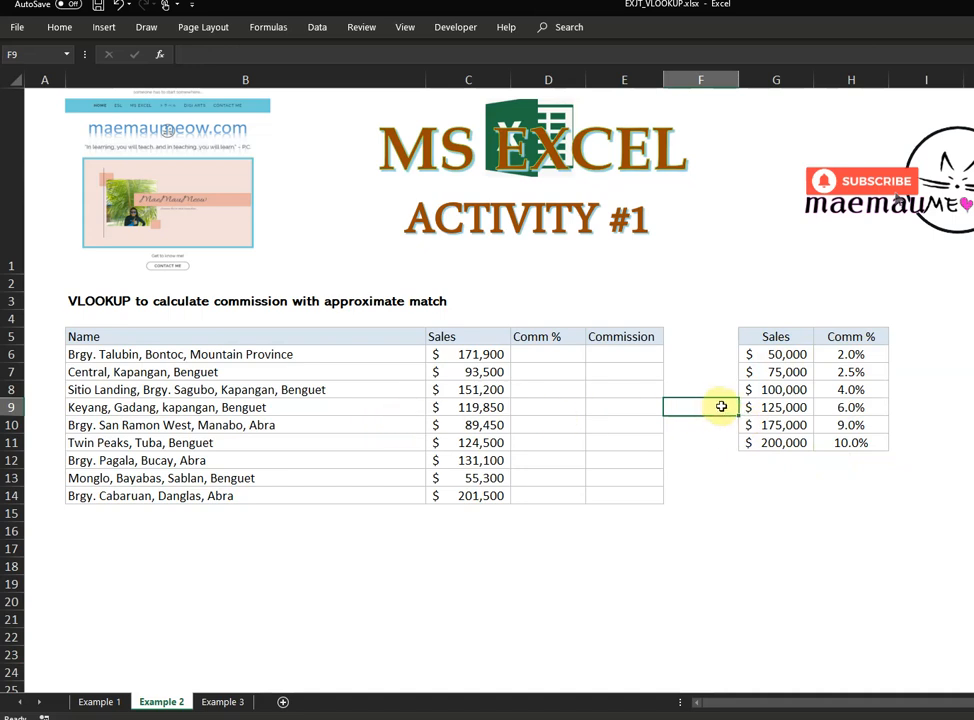
click(784, 406)
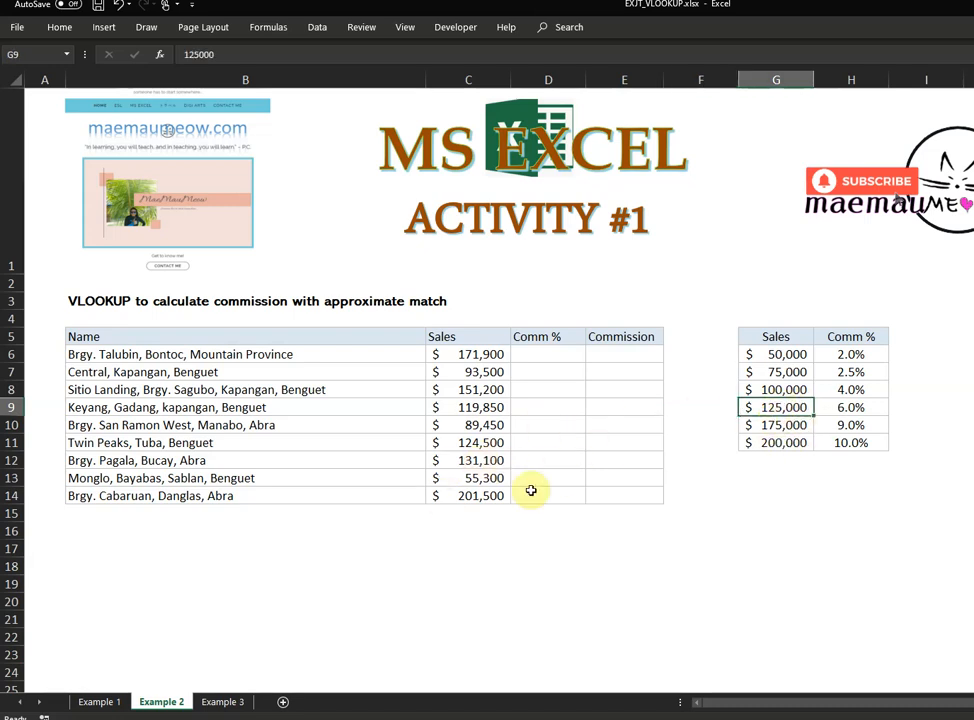
click(490, 356)
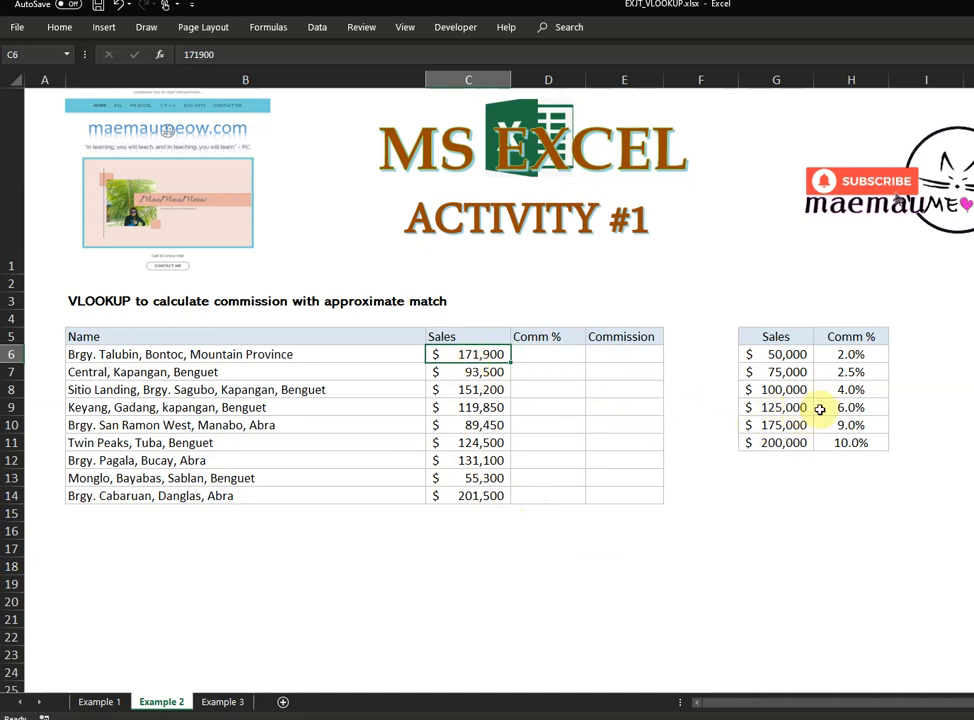
click(761, 427)
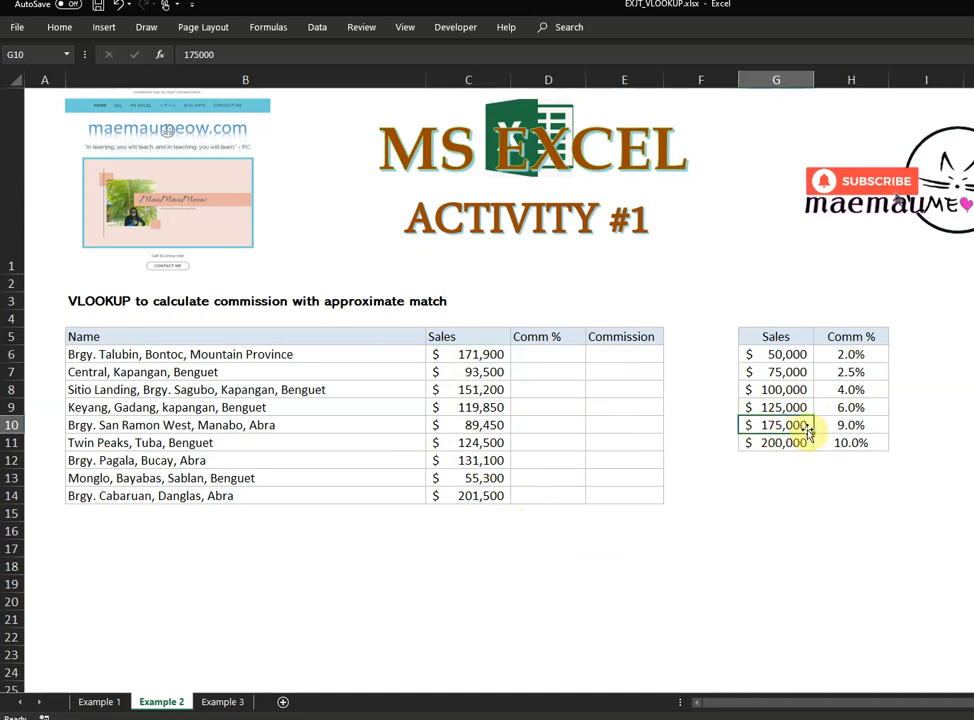
click(801, 405)
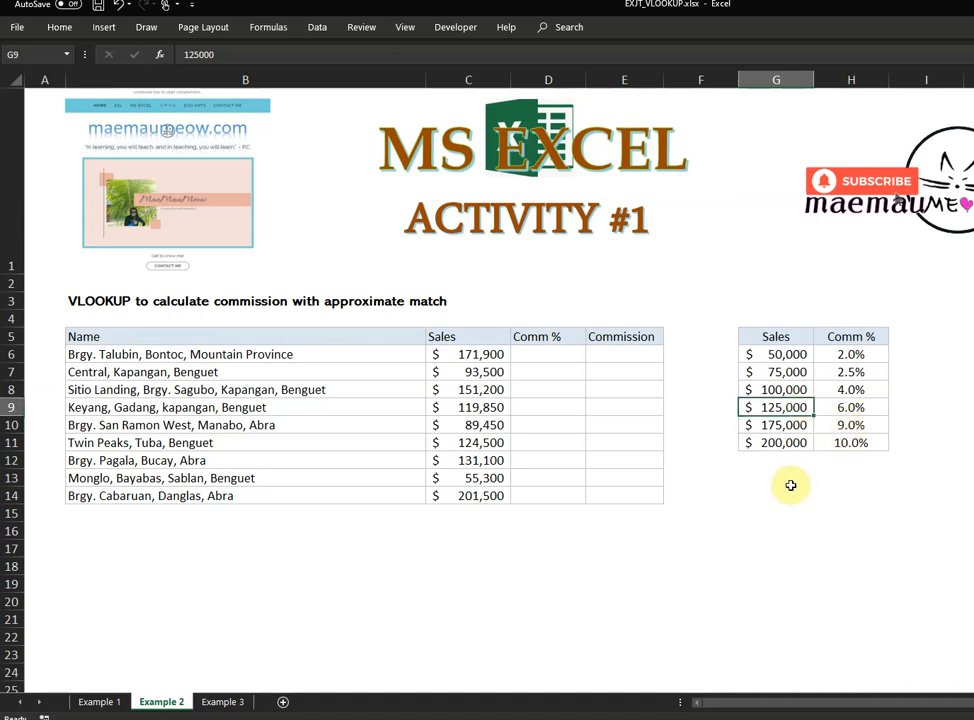
- Begin a VLOOKUP formula in D6 with the Sales amount as the lookup value, locking only its column as $C6
click(551, 352)
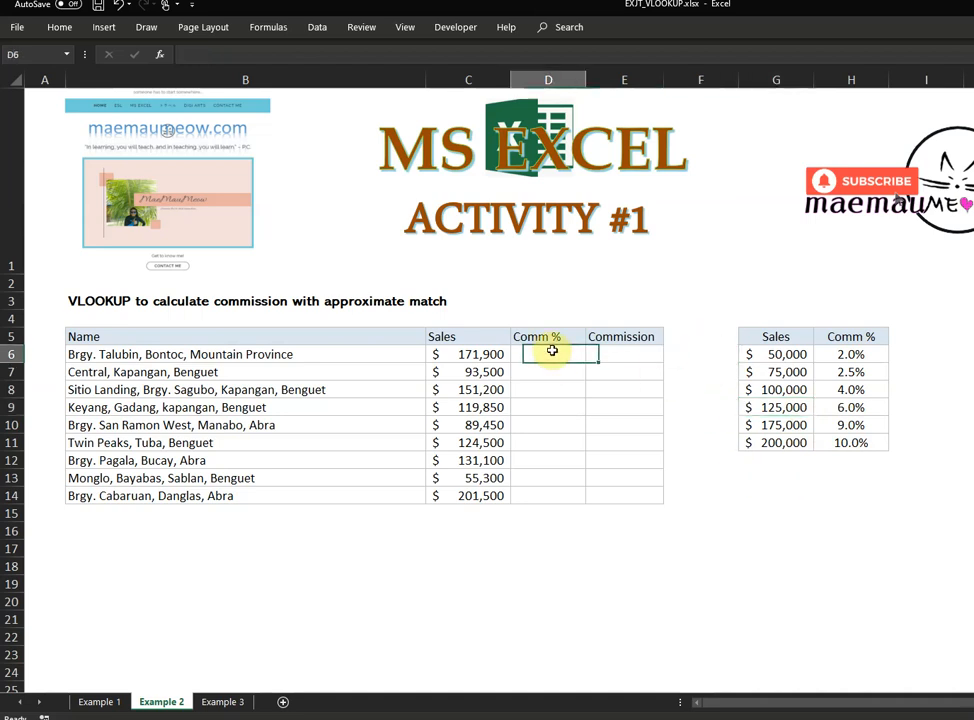
text(=vlookup()
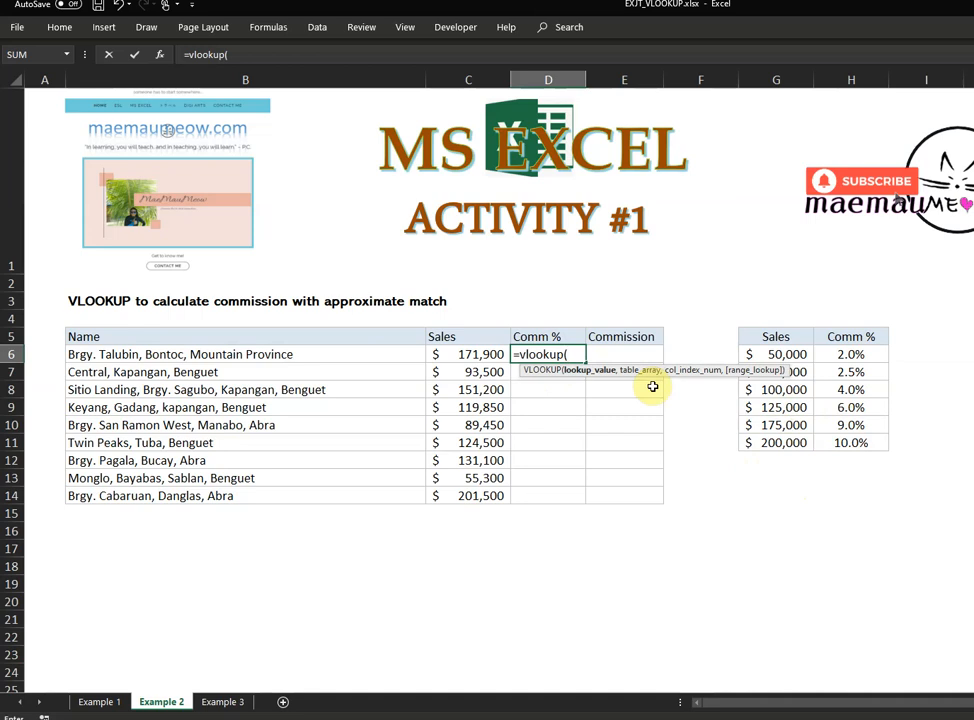
click(492, 357)
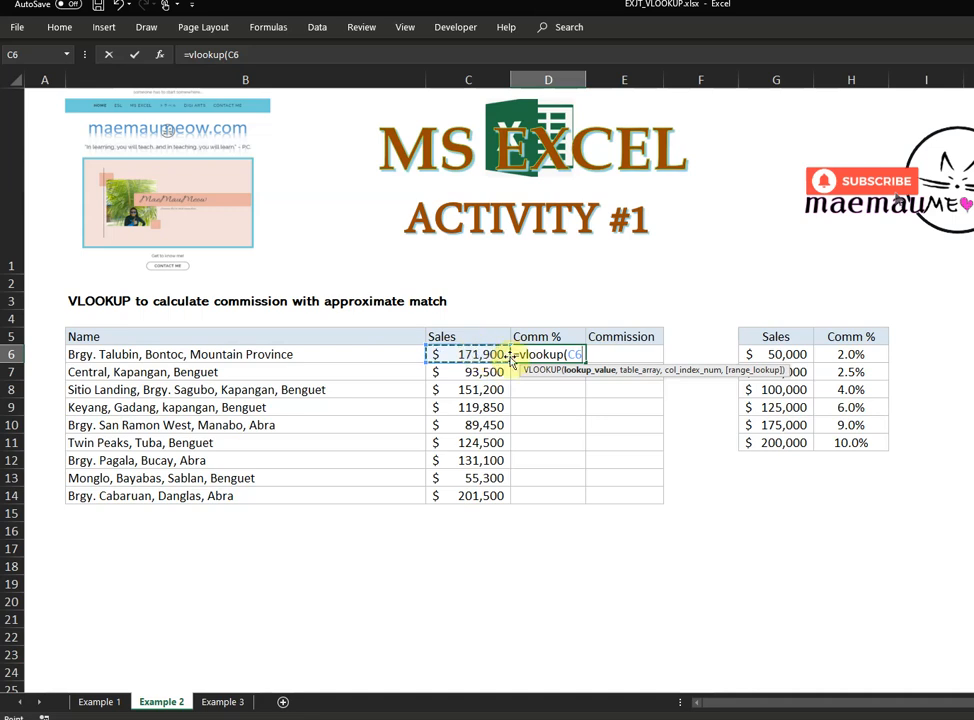
key(F4)
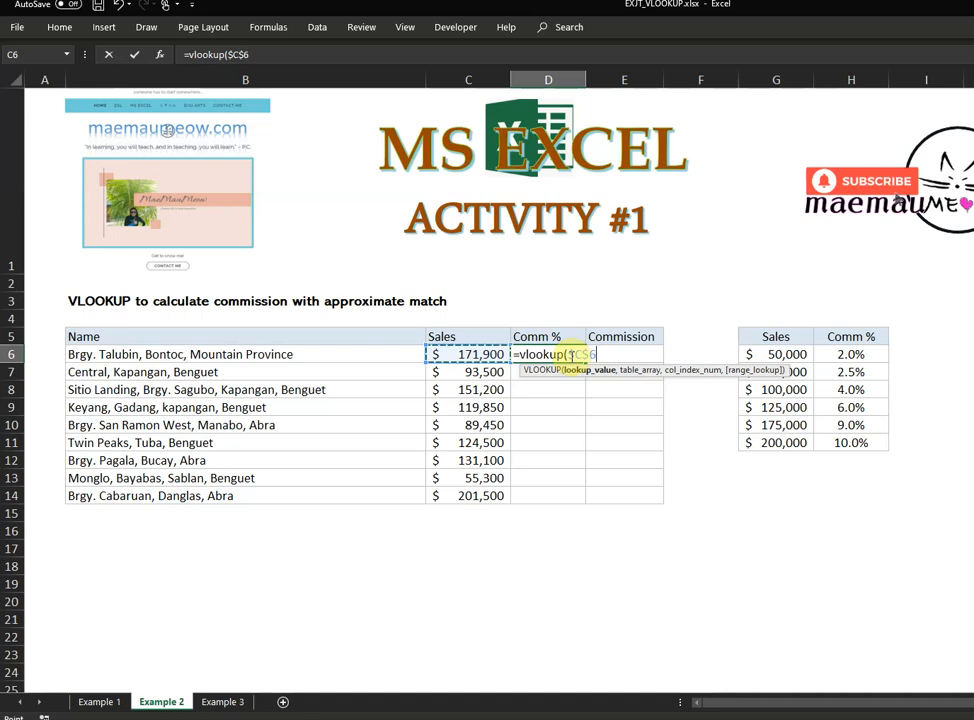
key(F4)
key(F4)
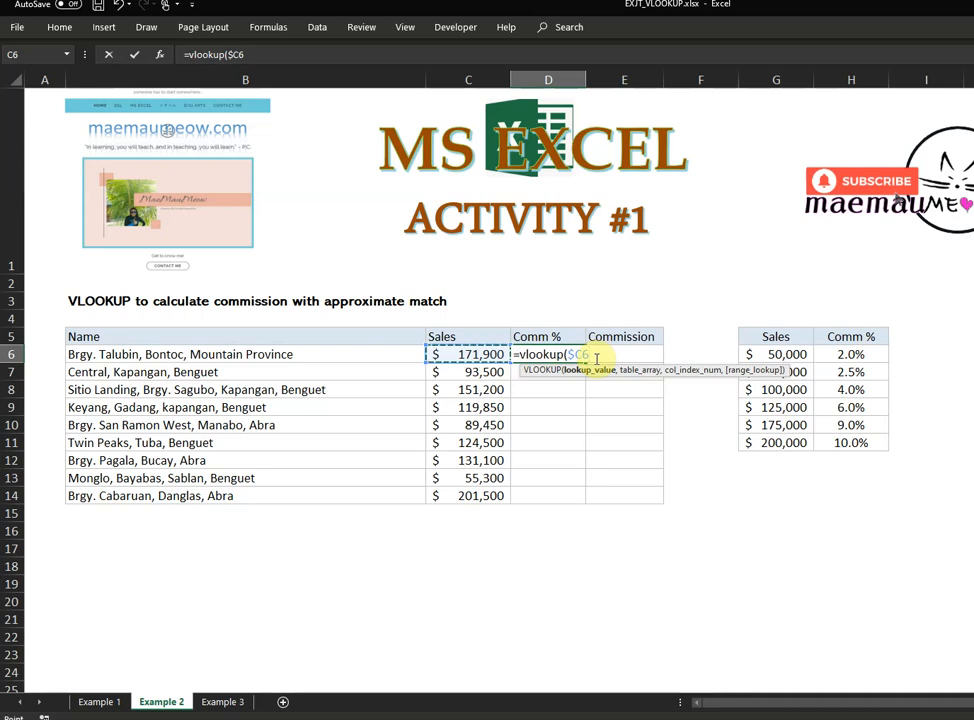
text(,)
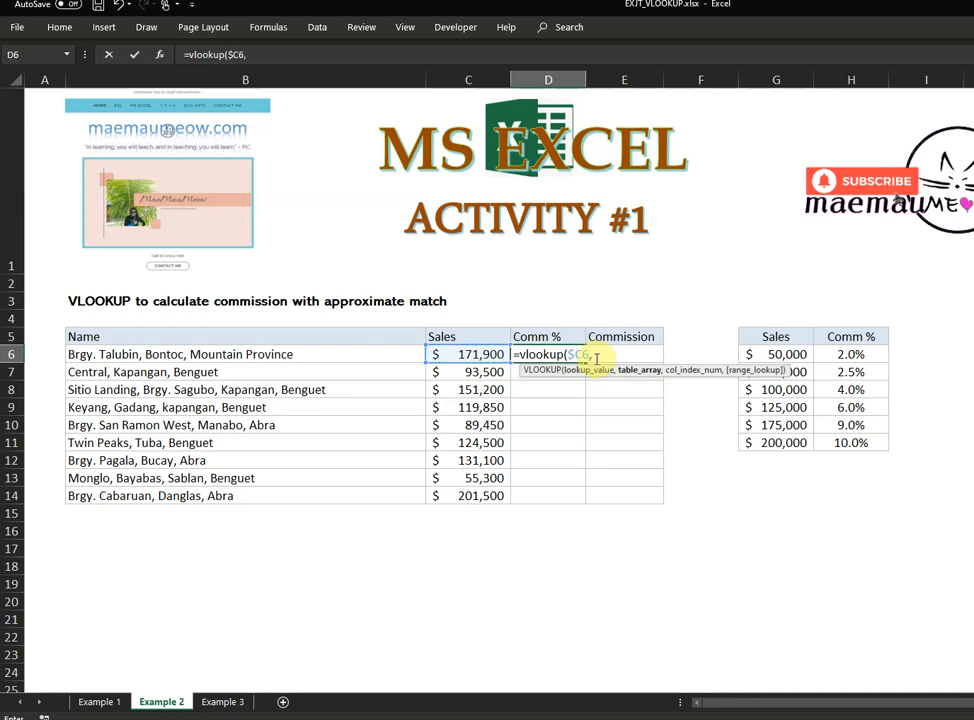
- Complete the D6 VLOOKUP with table array $G$6:$H$11, column index 2 and range lookup 1 for approximate match
drag(761, 354, 864, 442)
key(F4)
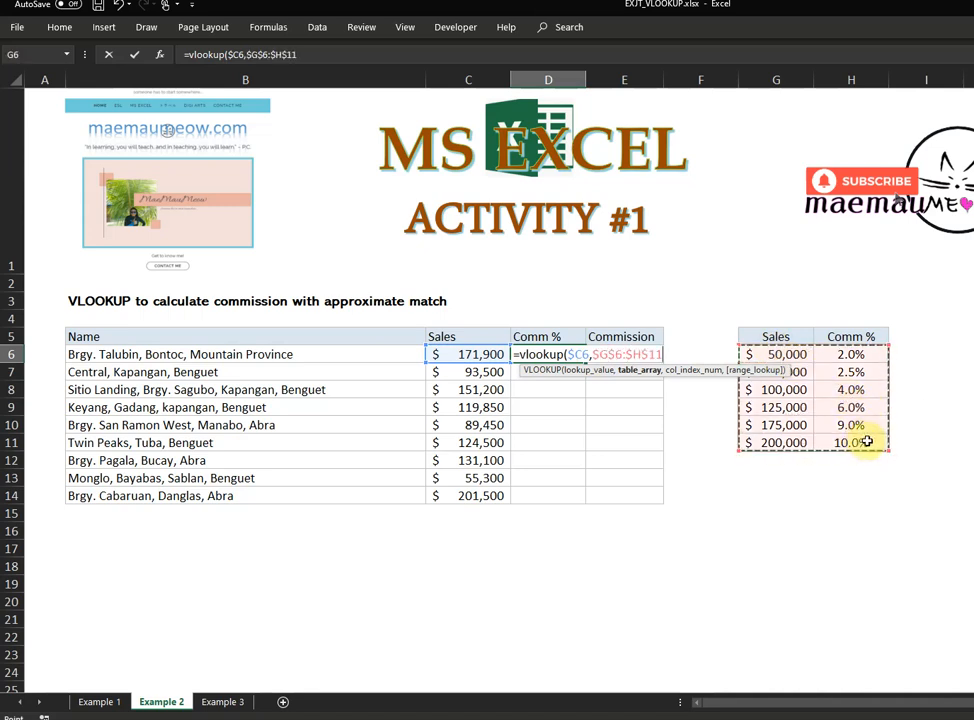
text(,)
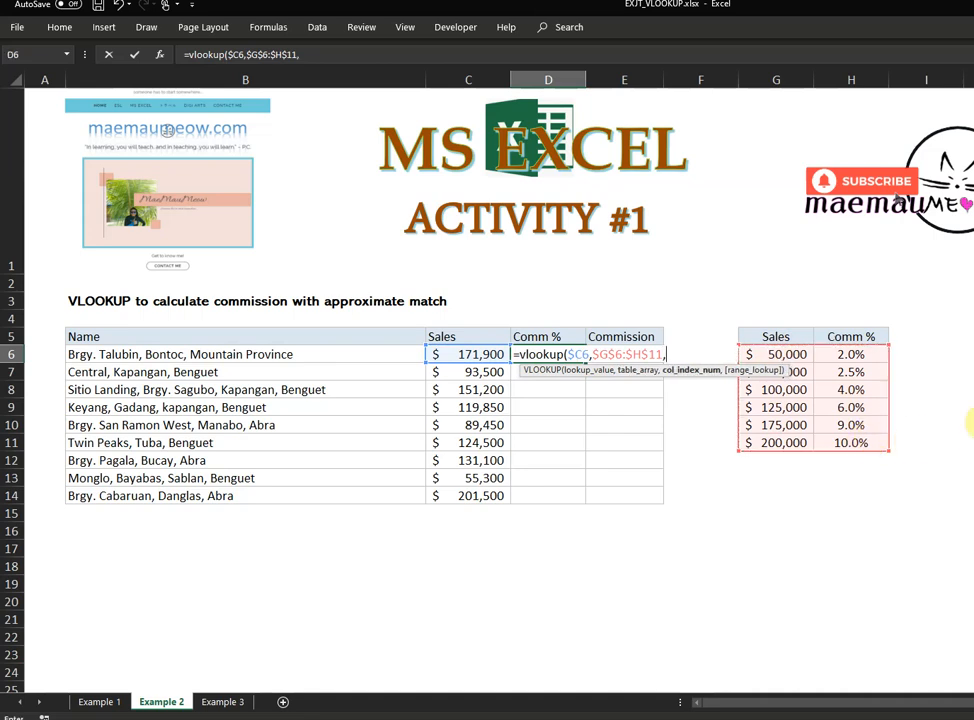
text(2)
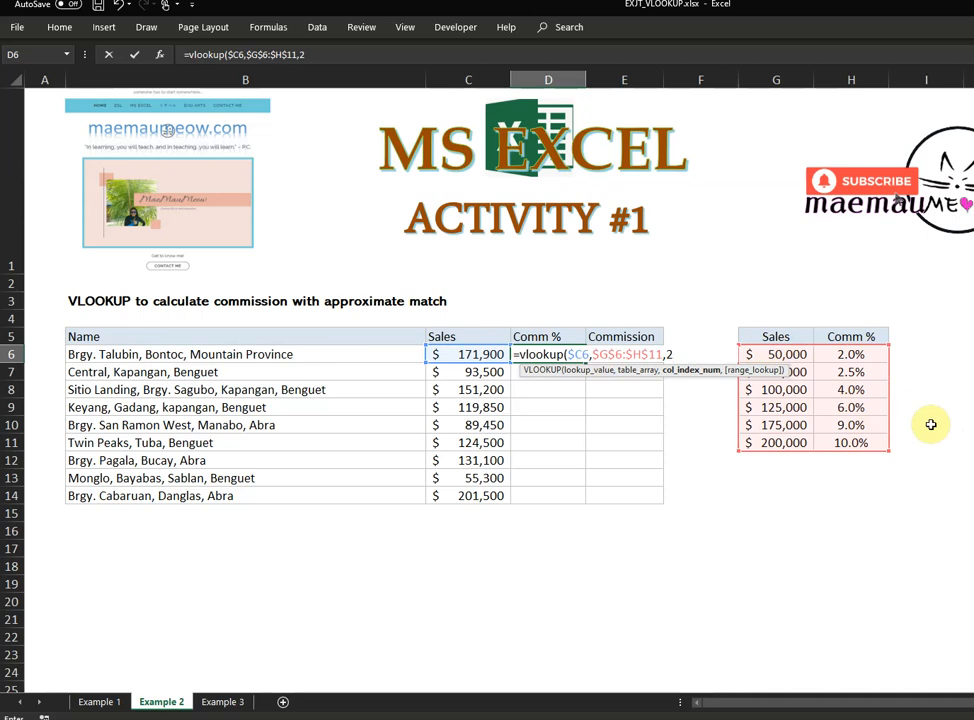
text(,1))
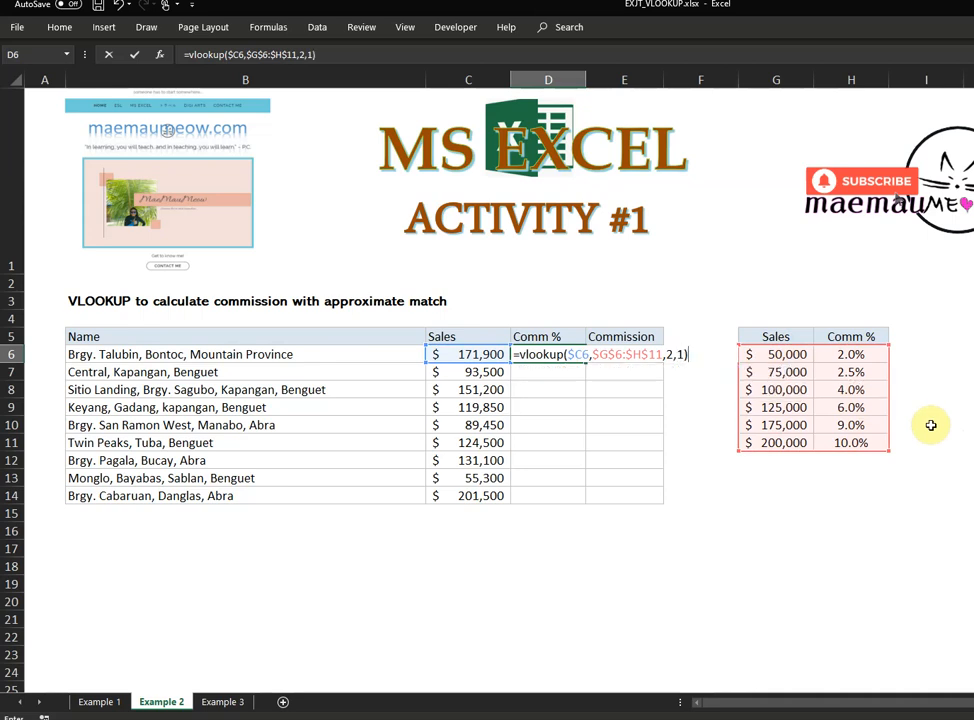
key(Return)
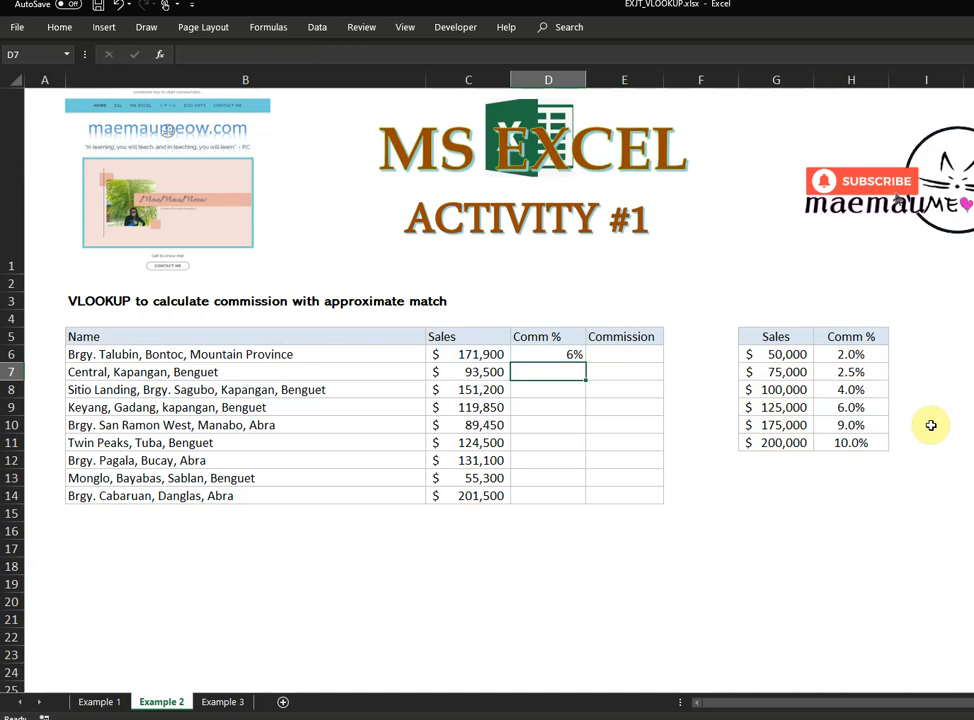
- Check the rate returned in D6 against the 125,000 and 175,000 thresholds in the commission table
click(550, 354)
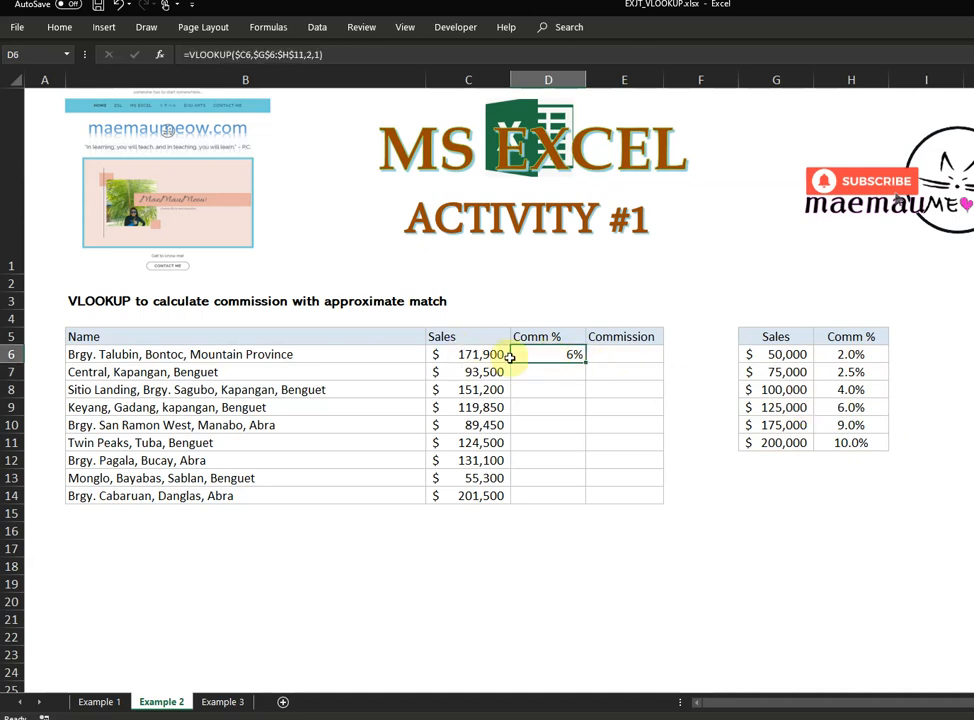
click(781, 407)
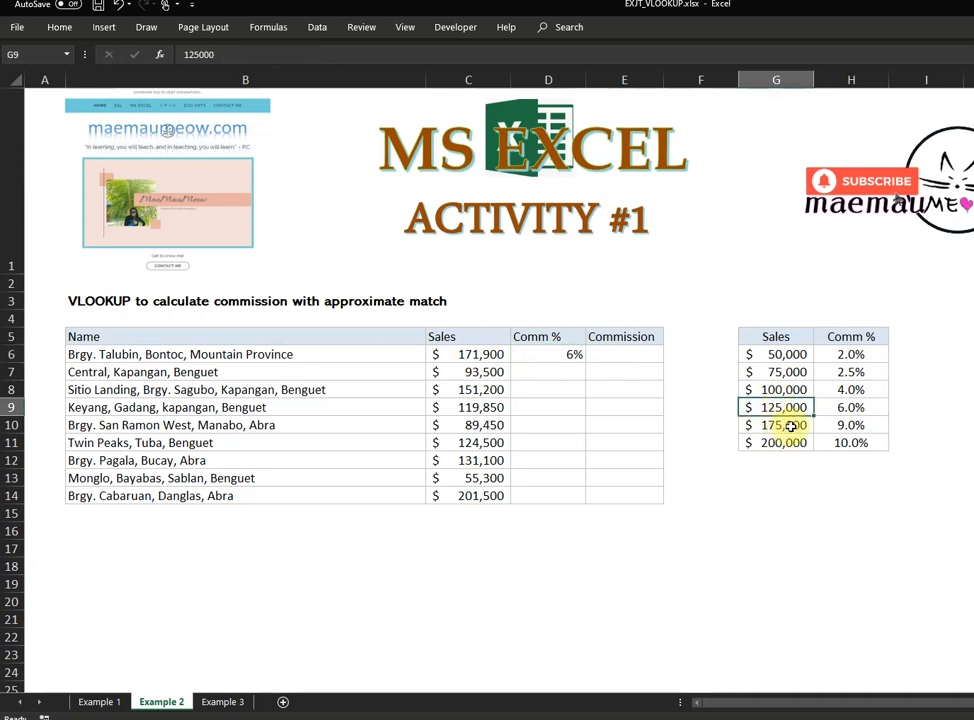
click(791, 425)
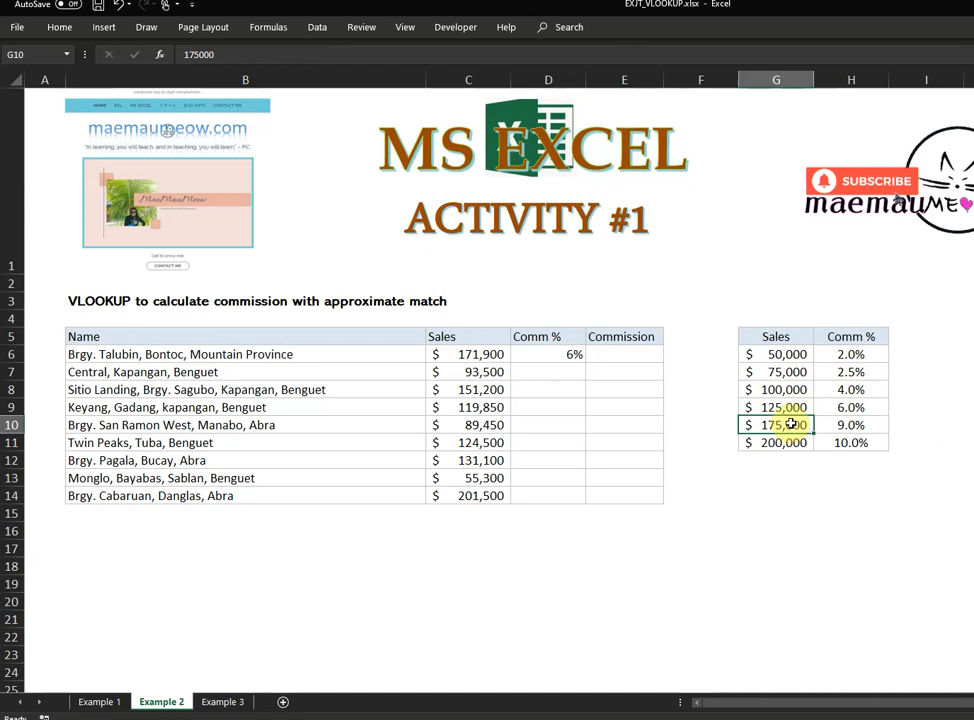
click(796, 405)
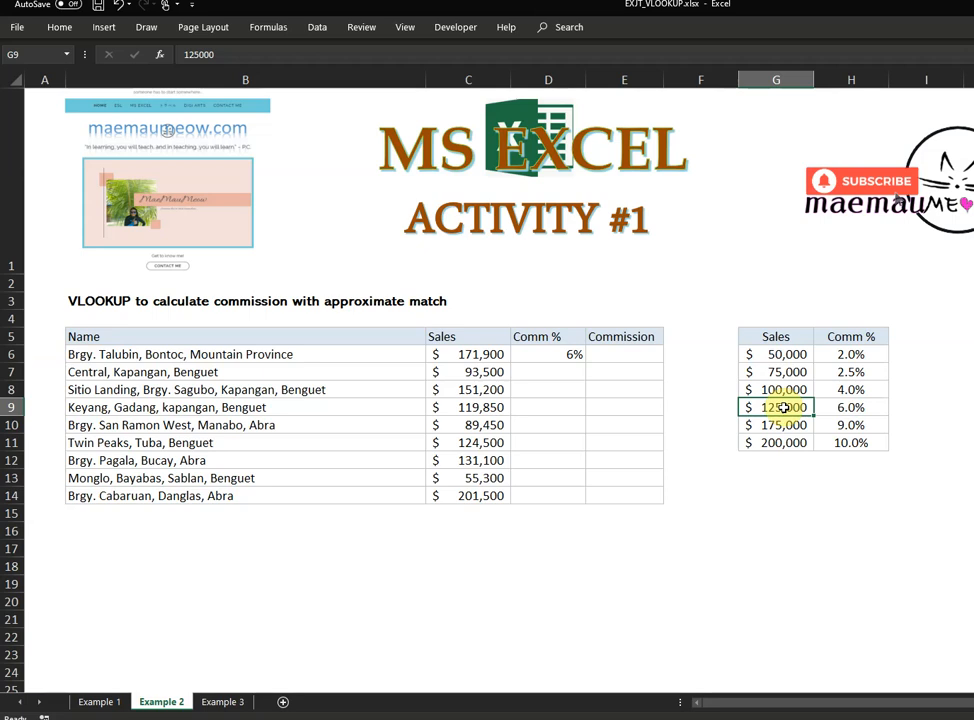
click(862, 408)
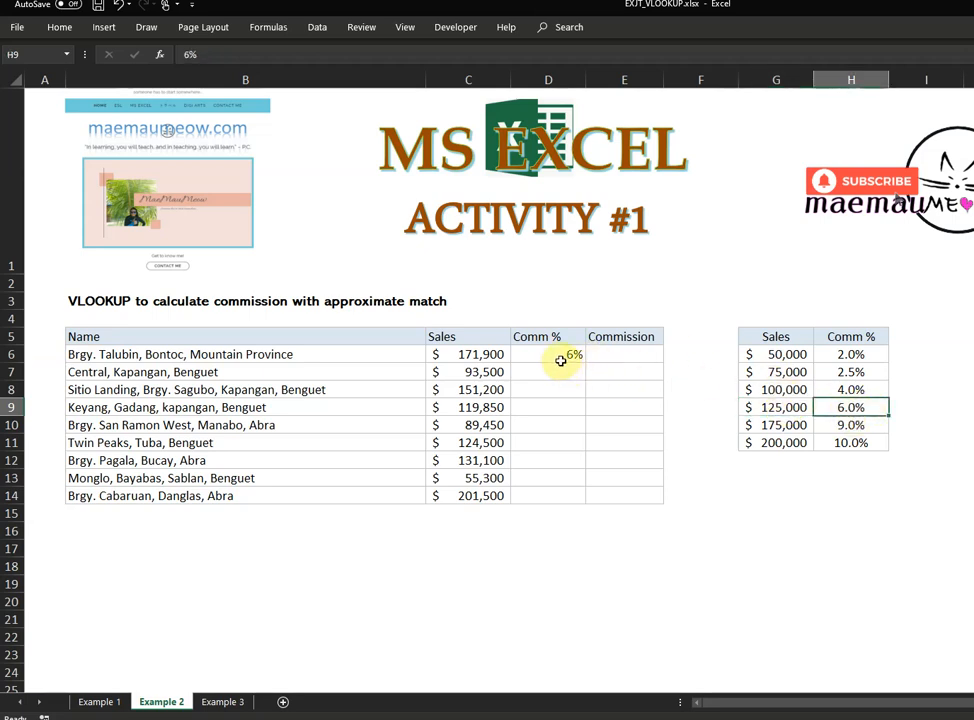
- Fill the Comm % formula from D6 down to D14 and center the percentages horizontally
click(557, 355)
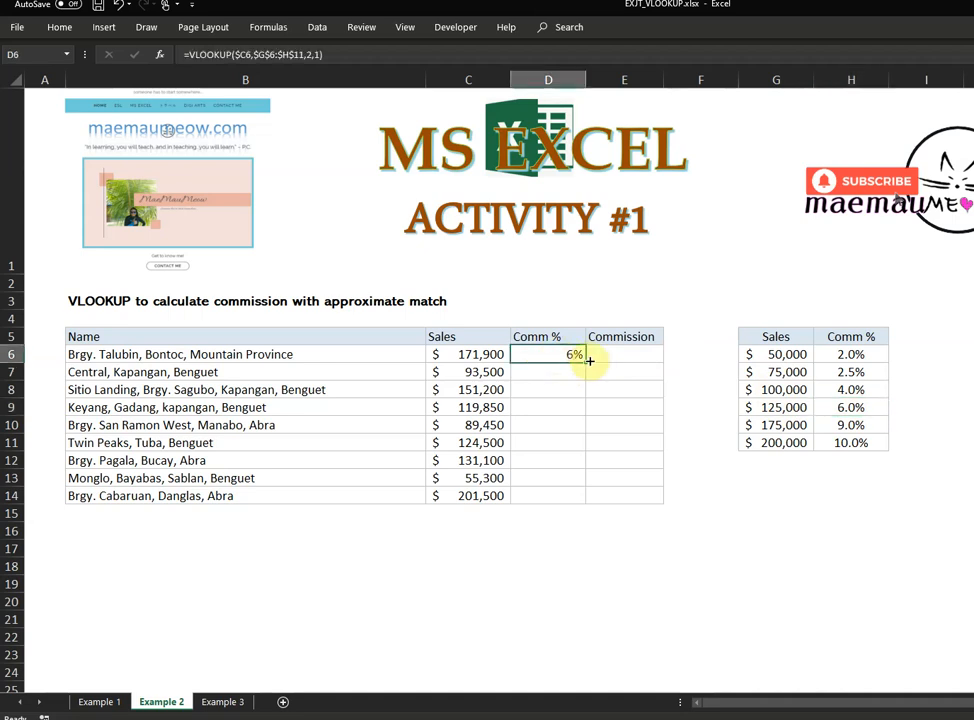
drag(585, 363, 585, 508)
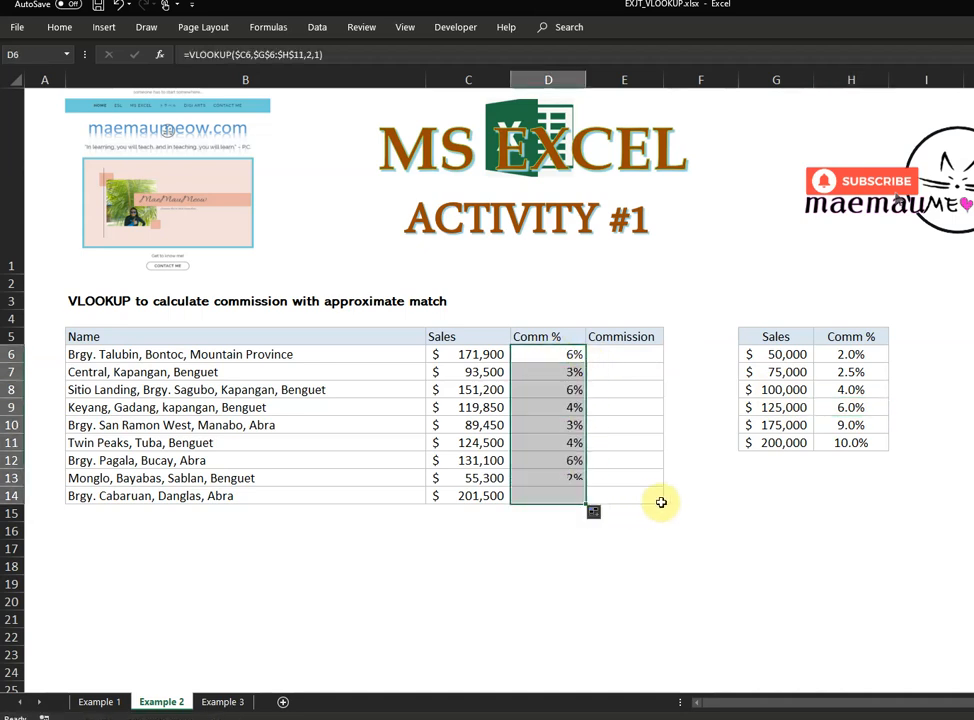
click(60, 32)
click(283, 78)
click(293, 79)
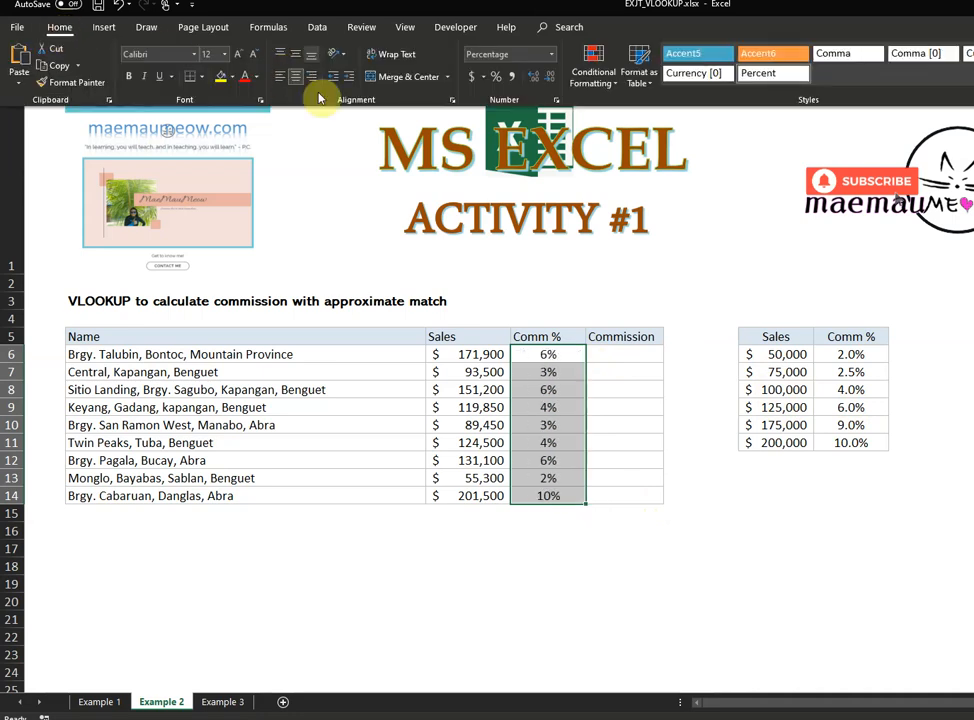
- Calculate the Commission in E6 by multiplying Sales by Comm %, and fill the formula down to E14
click(641, 354)
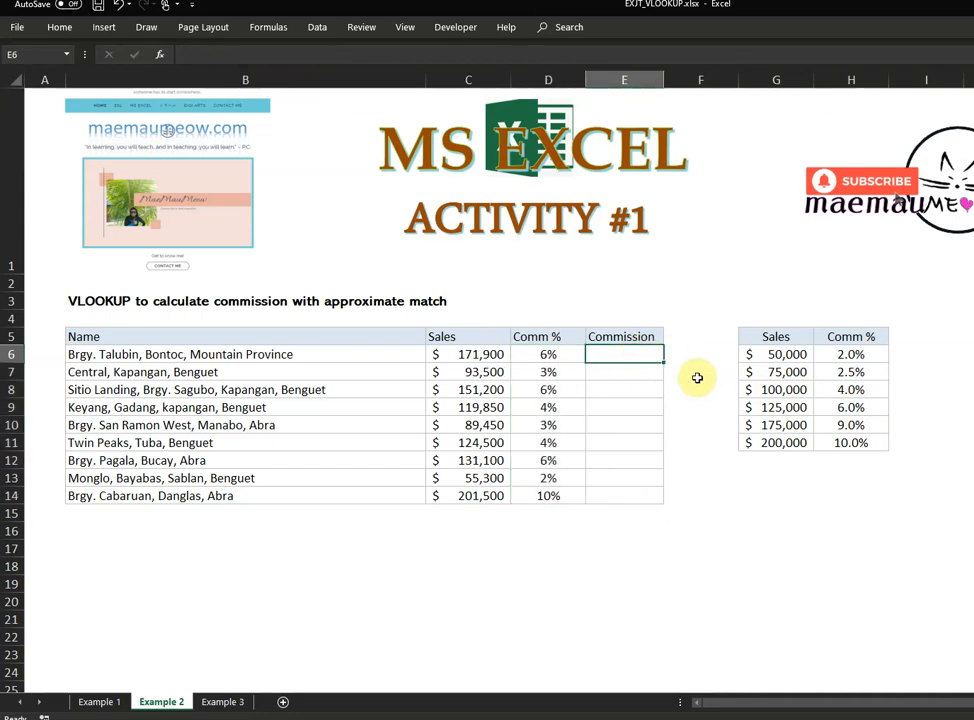
text(=)
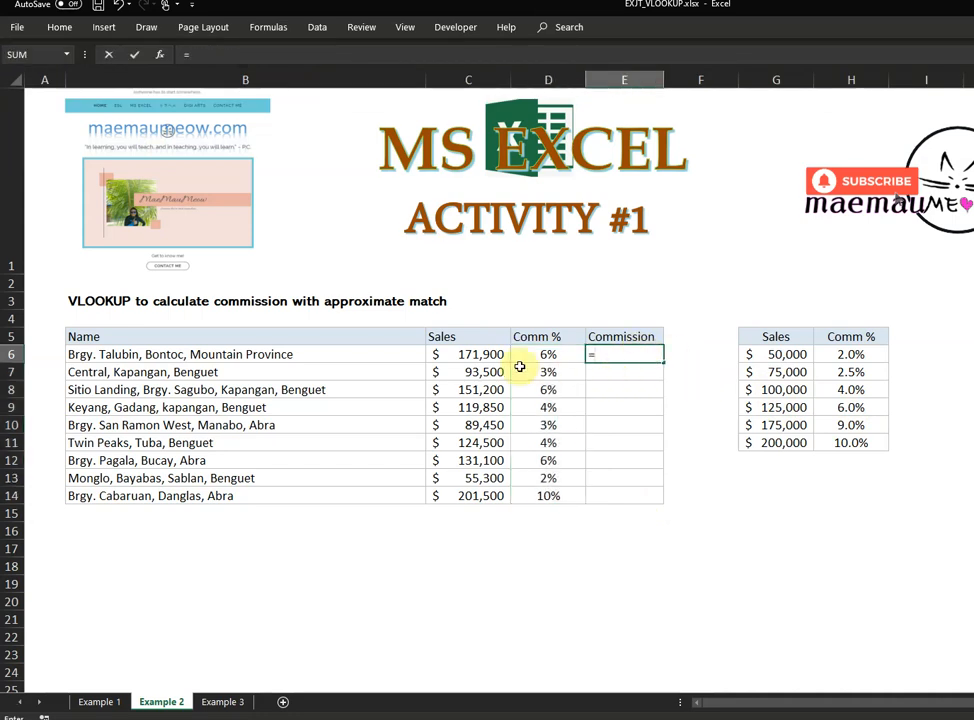
click(480, 354)
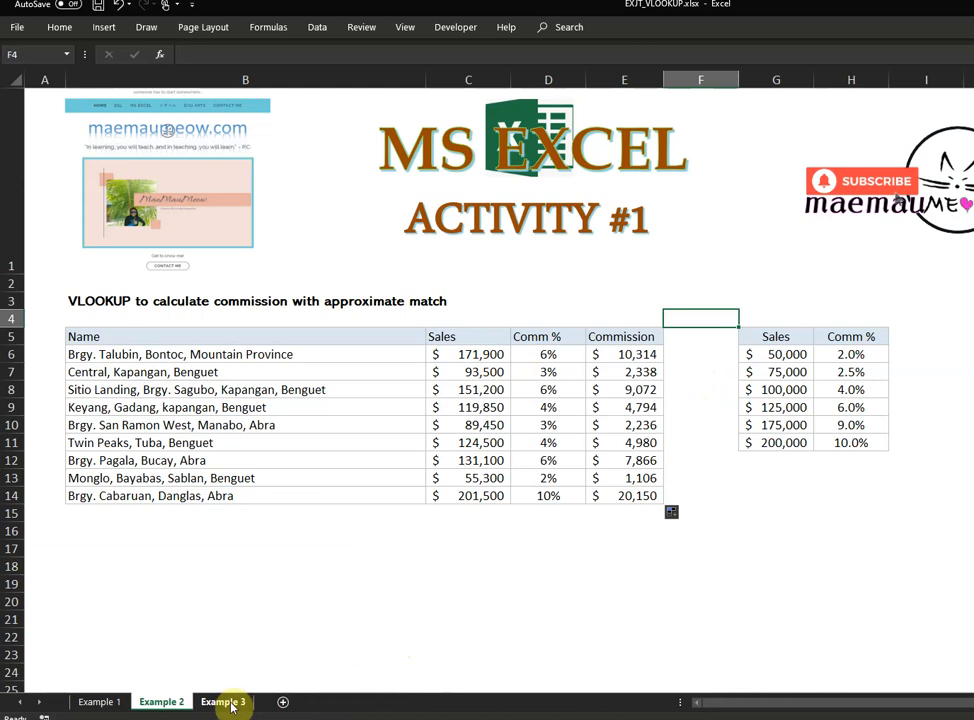
- Open the Example 3 sheet and examine the nested IF formulas in the first Grade column, cells H5 and H6
click(228, 701)
click(675, 517)
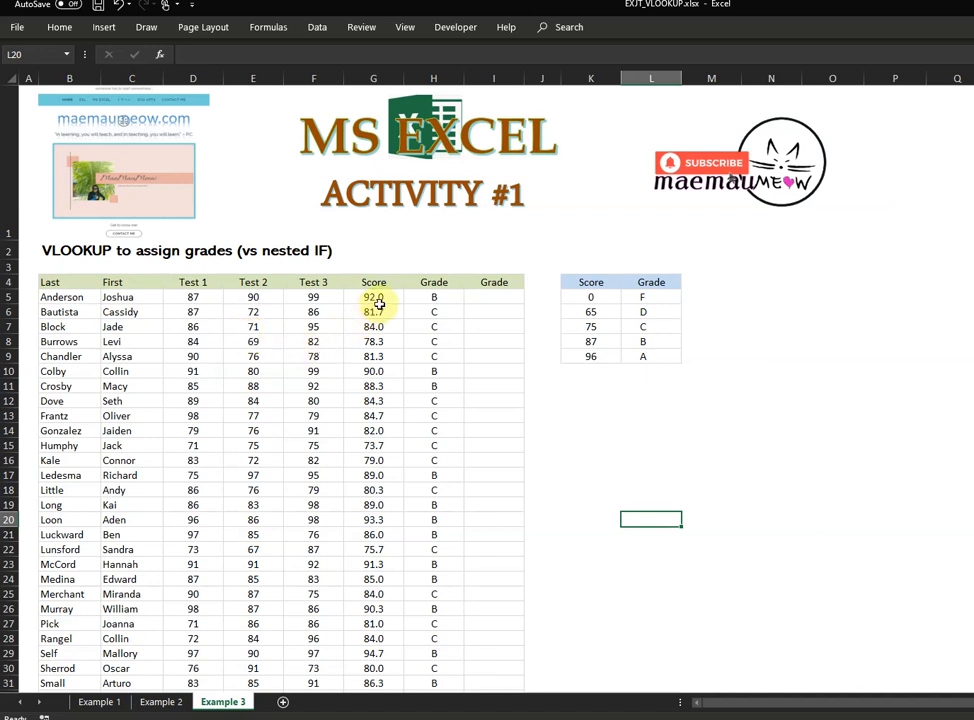
click(436, 297)
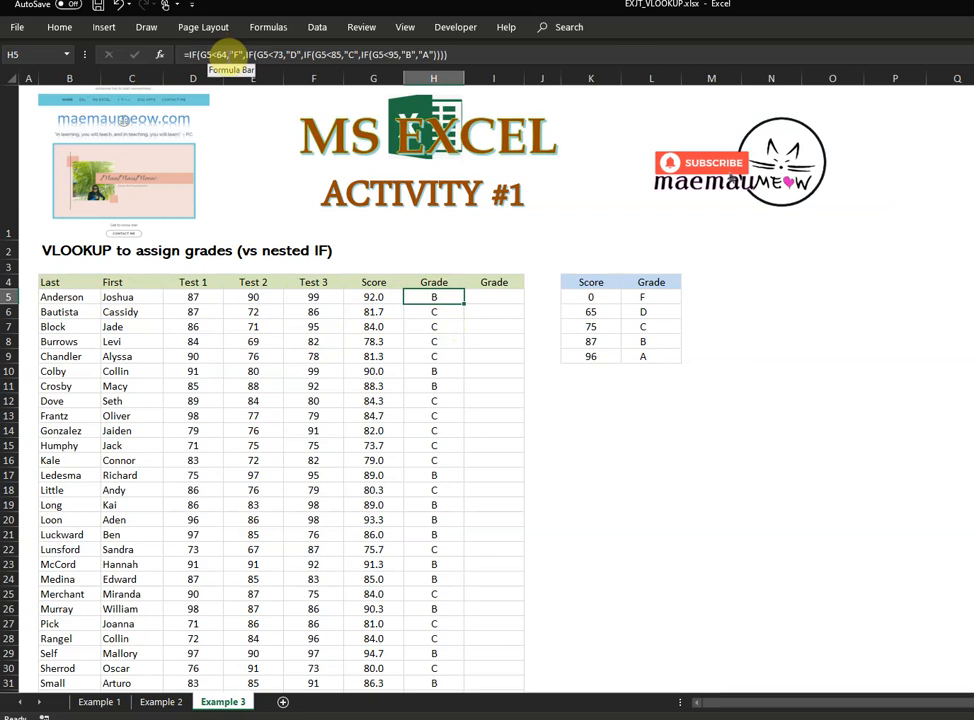
key(Down)
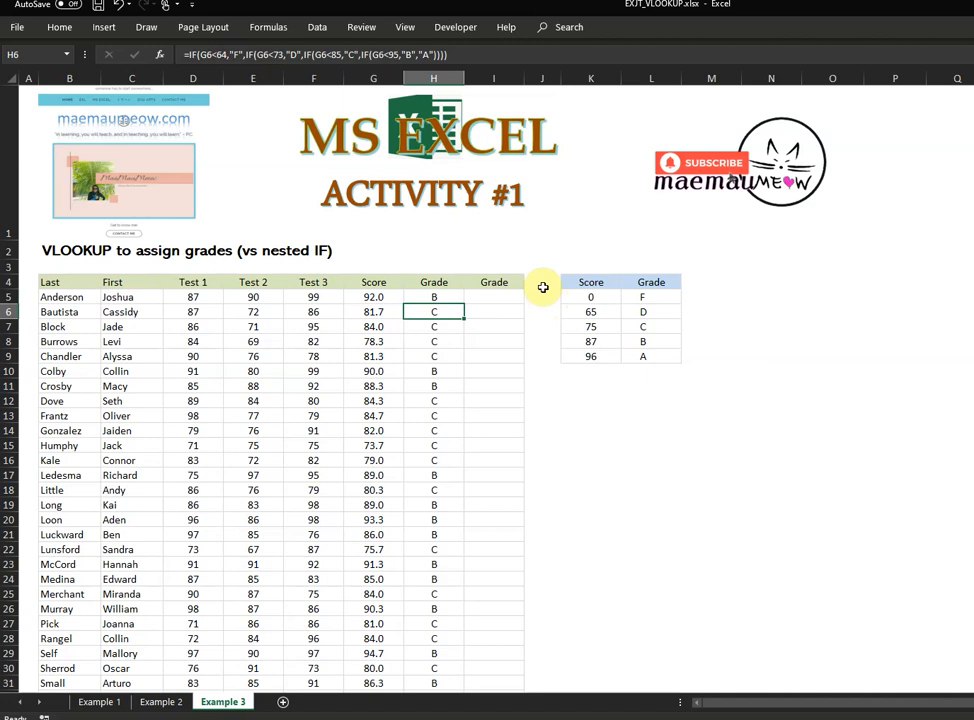
click(504, 299)
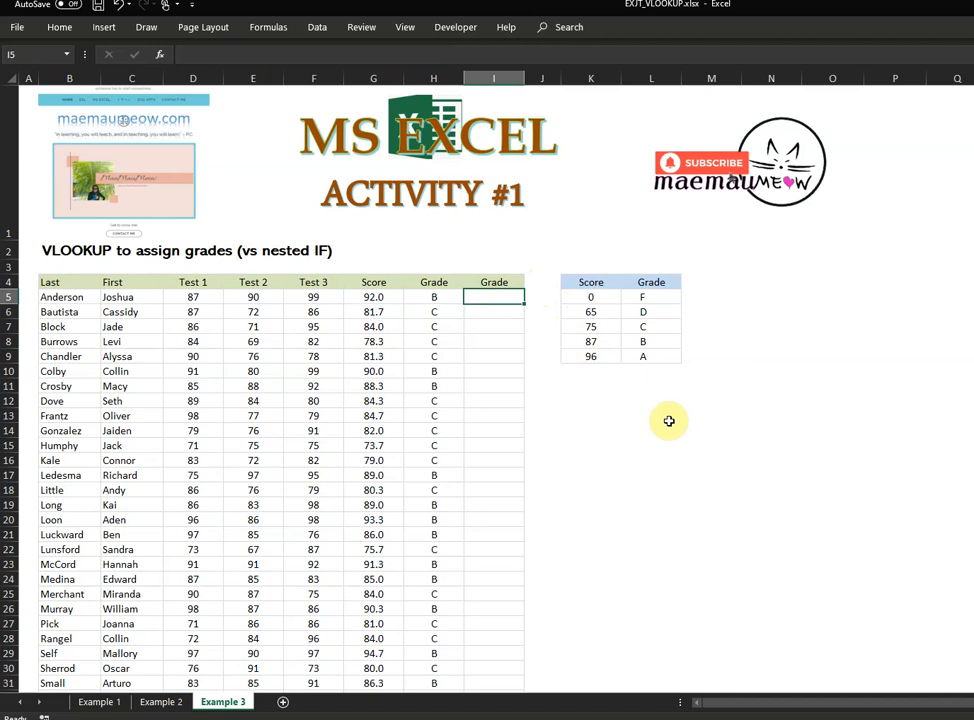
click(433, 297)
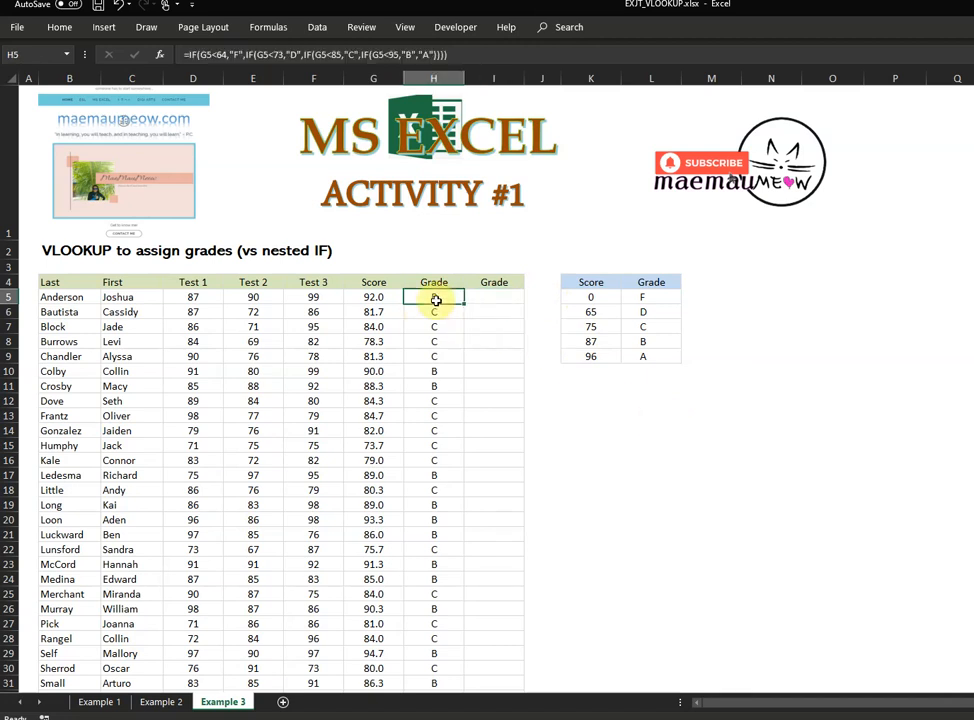
- In I5, enter a VLOOKUP of the score in G5 against K5:L9, returning column 2 with approximate match (1)
click(204, 52)
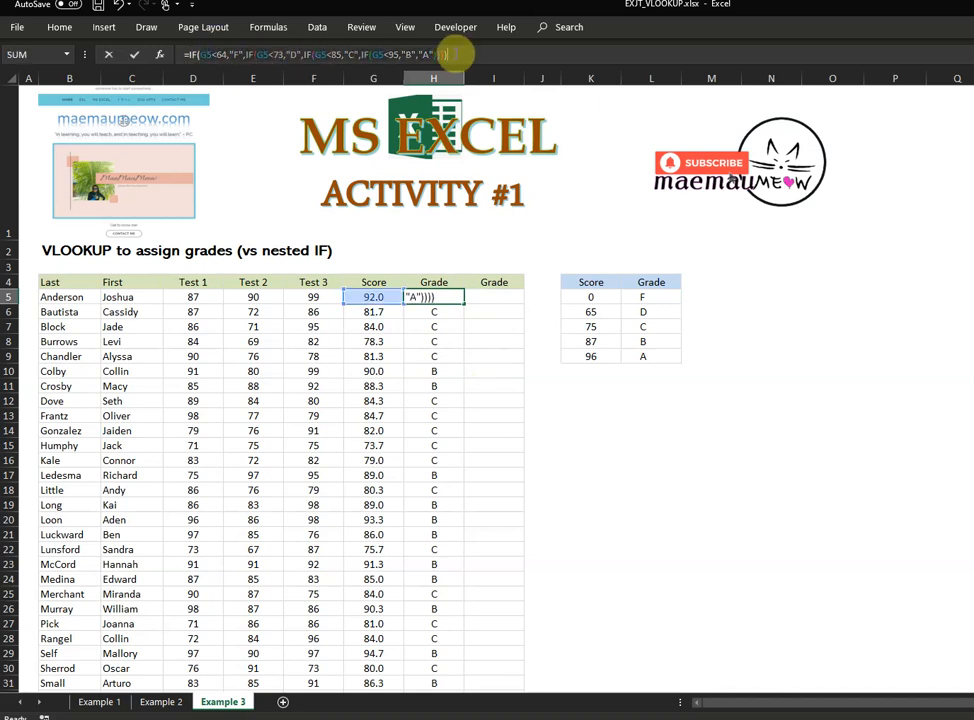
key(Return)
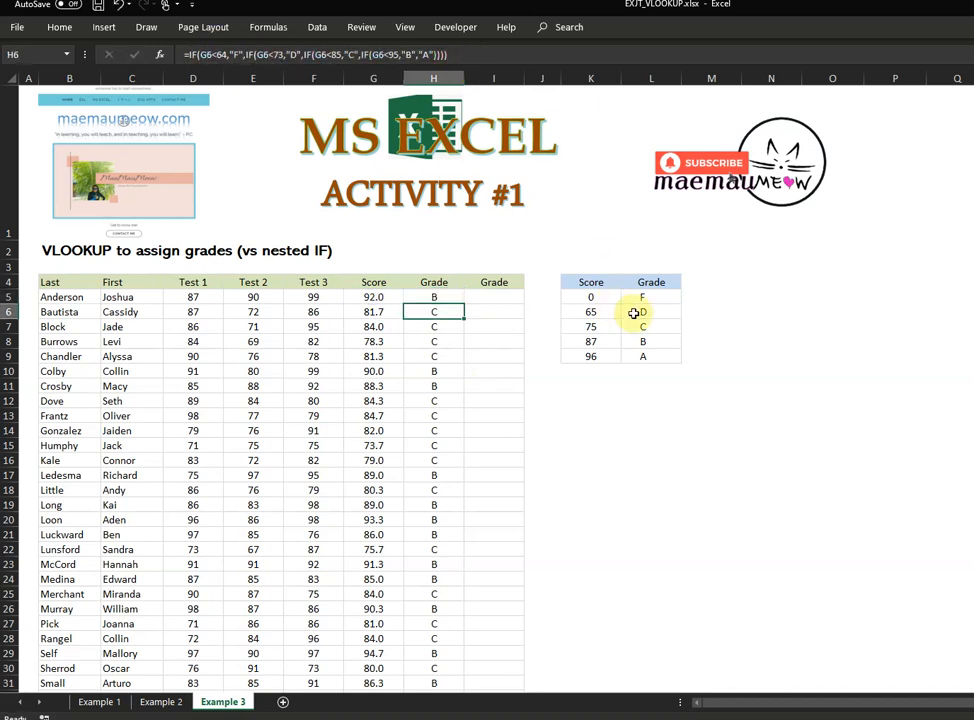
click(498, 297)
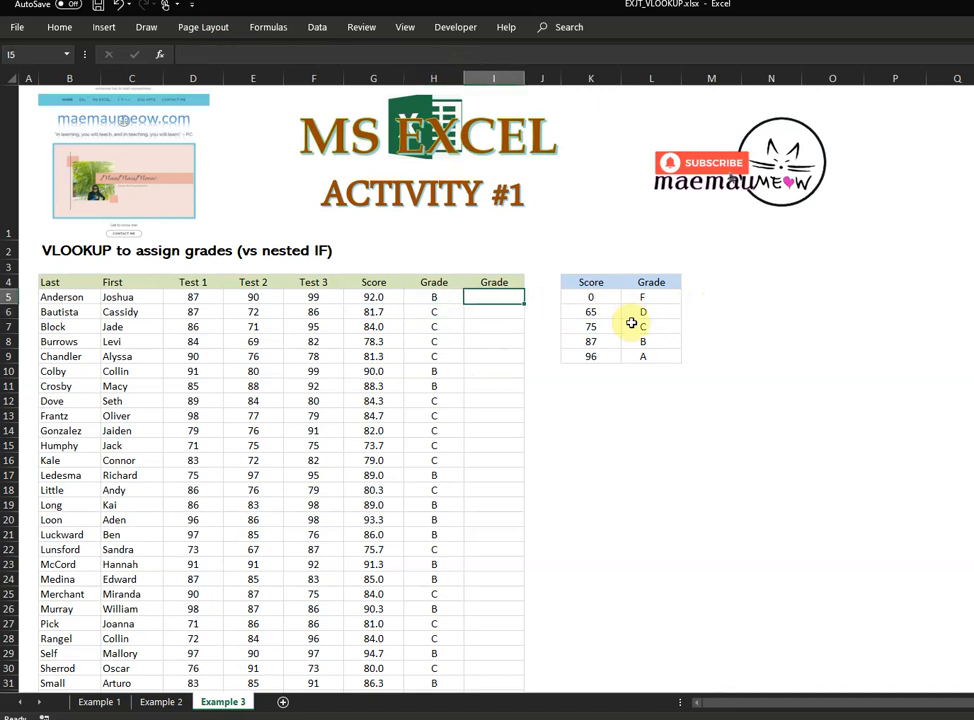
text(=vlookup()
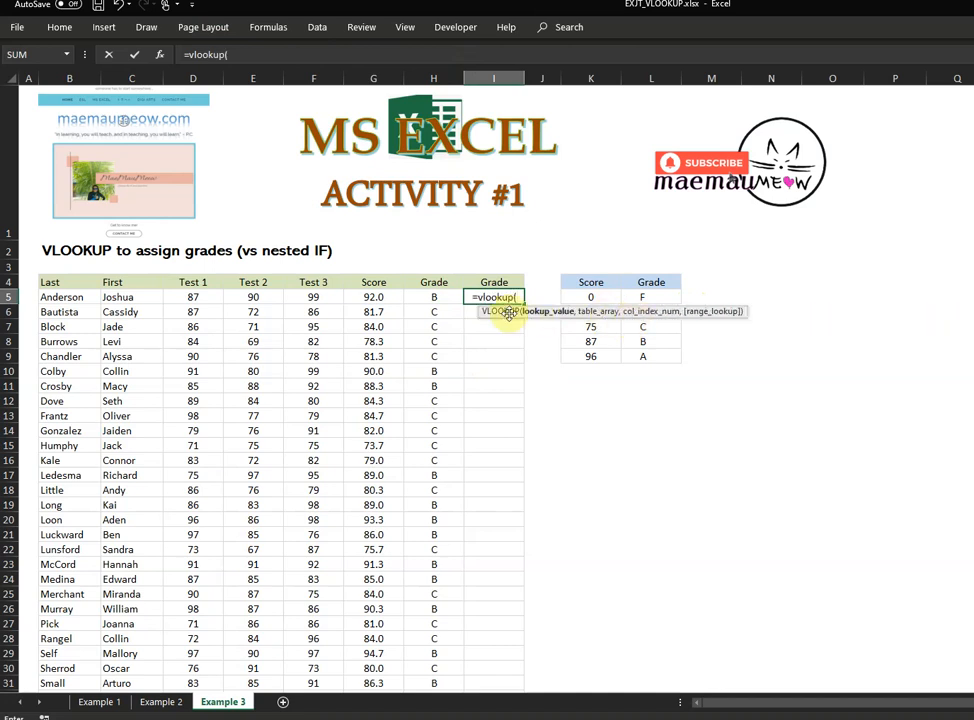
click(391, 297)
text(,)
click(581, 297)
drag(581, 297, 645, 352)
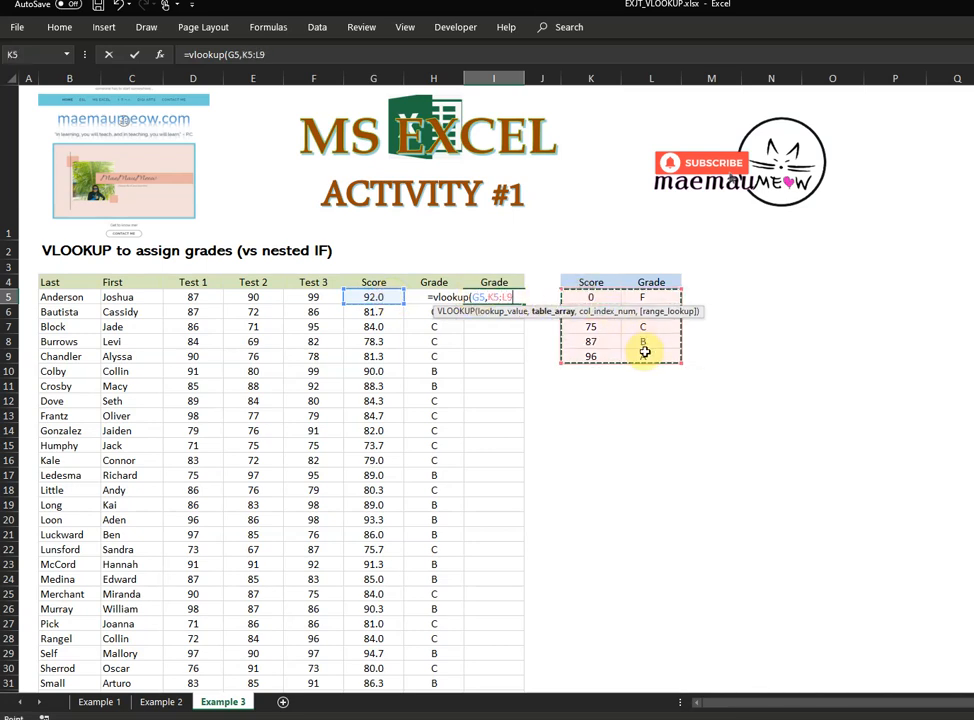
text(,)
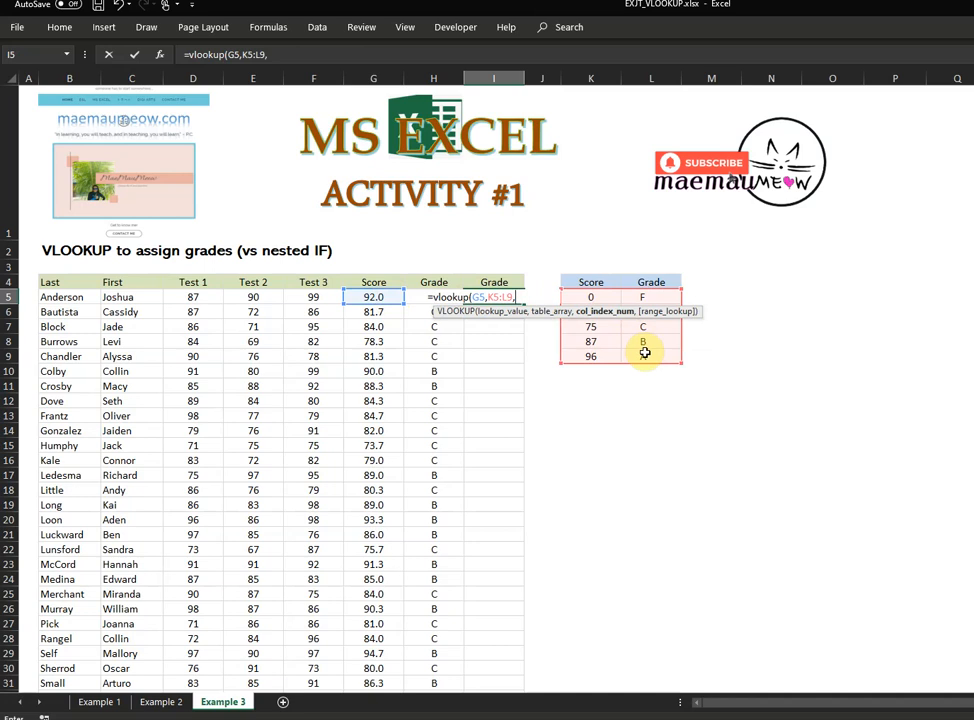
text(2,)
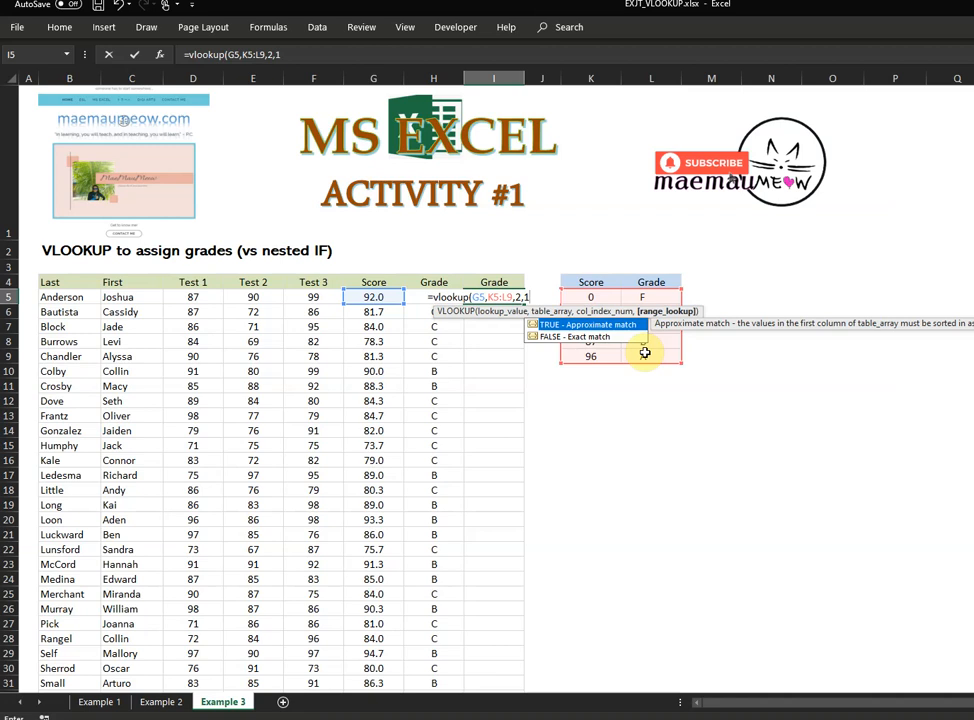
text(1)
key(Return)
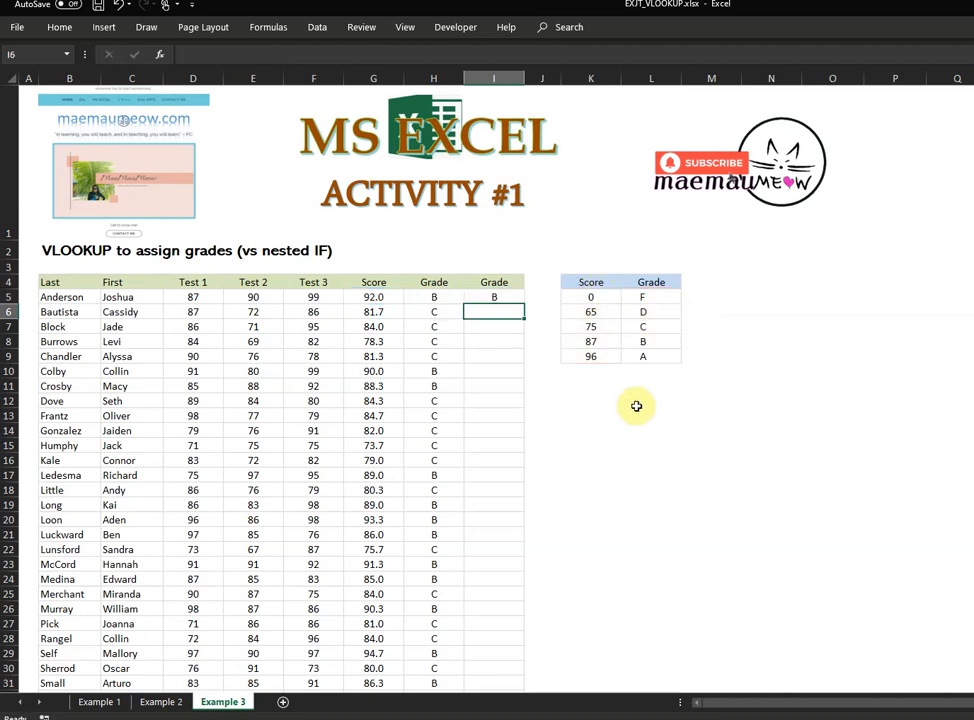
- Add the notes "Naming of ranges" in K12 and "Name Box" in K13 below the grade table
click(589, 396)
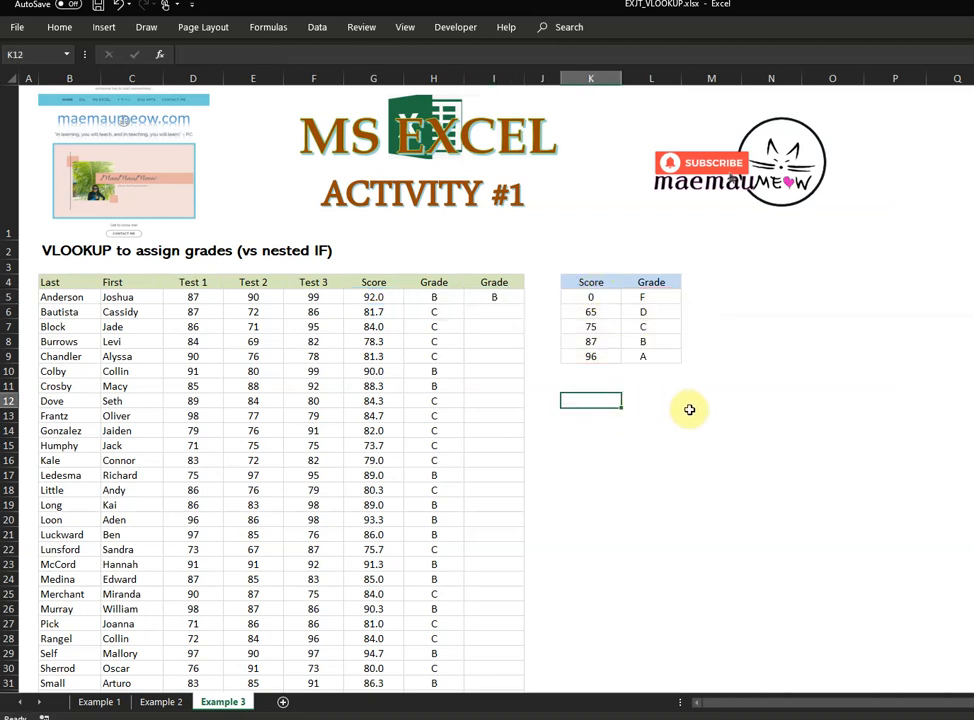
text(Naming of )
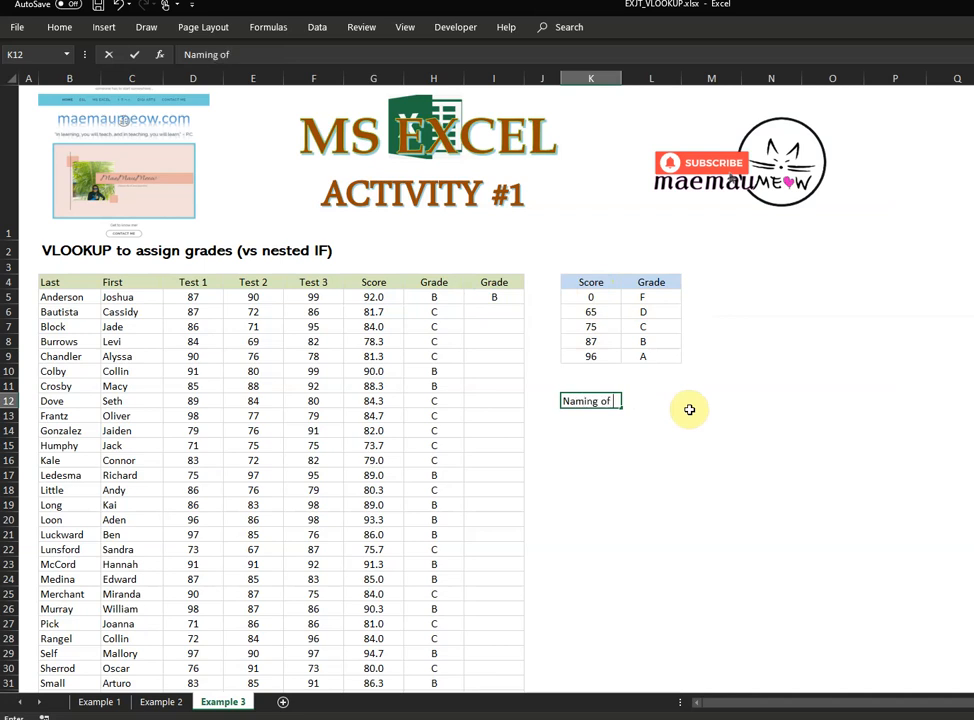
text(ranges)
key(Return)
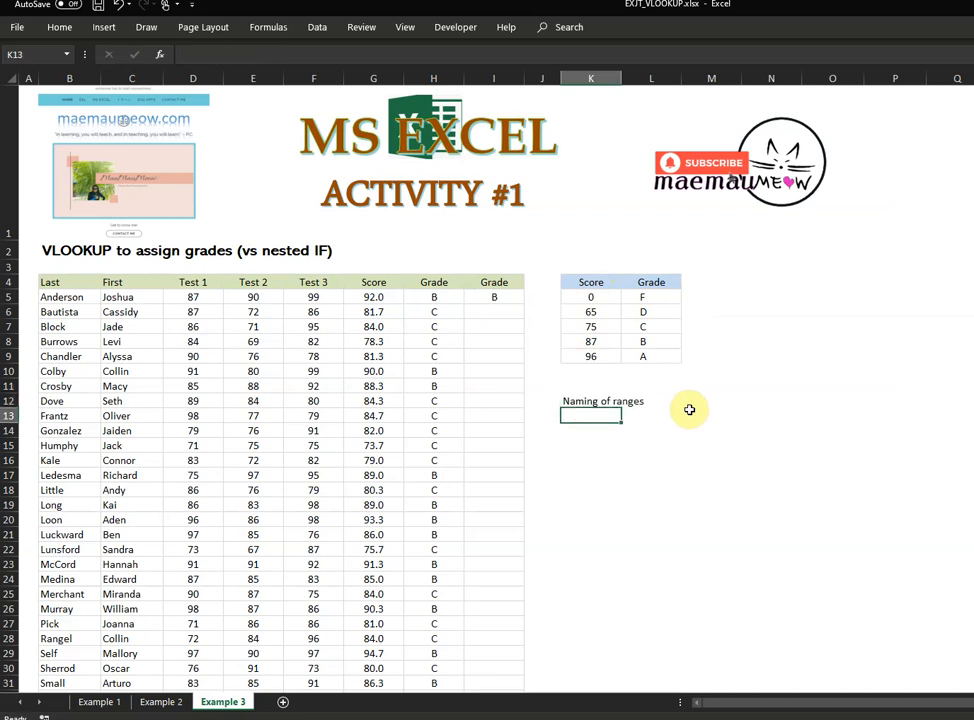
text(Name)
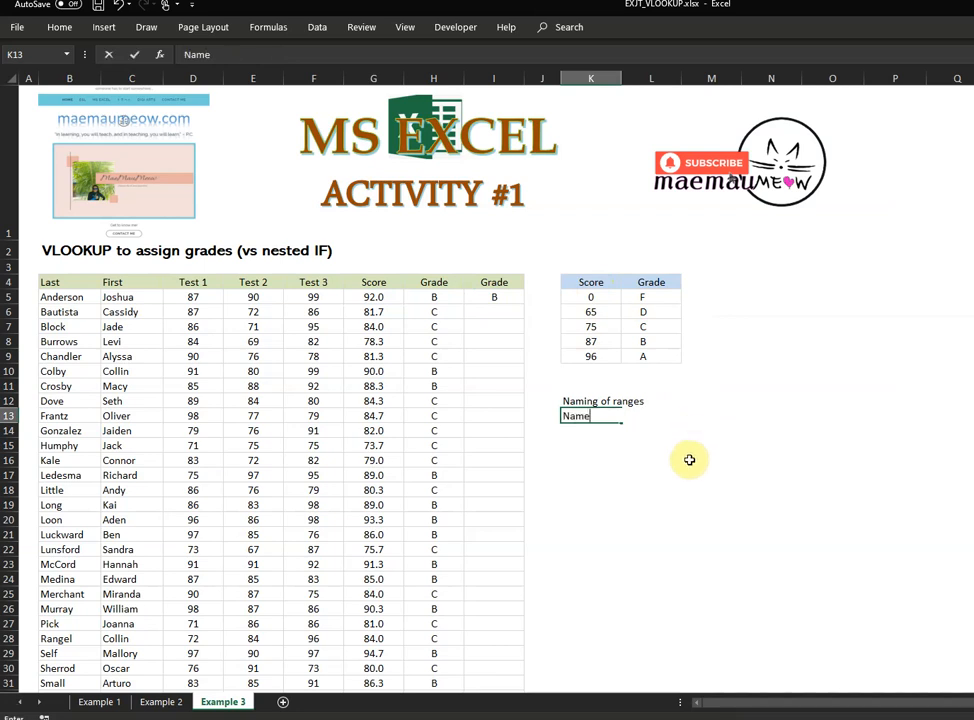
text( BOX)
key(BackSpace)
key(BackSpace)
text(ox)
click(688, 460)
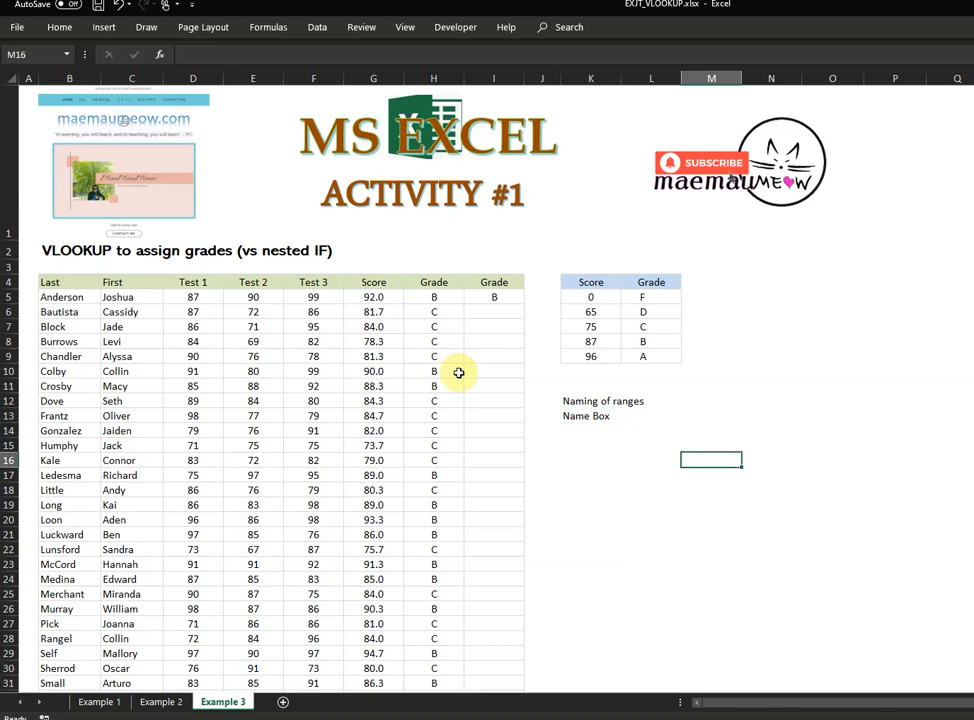
click(716, 369)
click(610, 420)
click(790, 416)
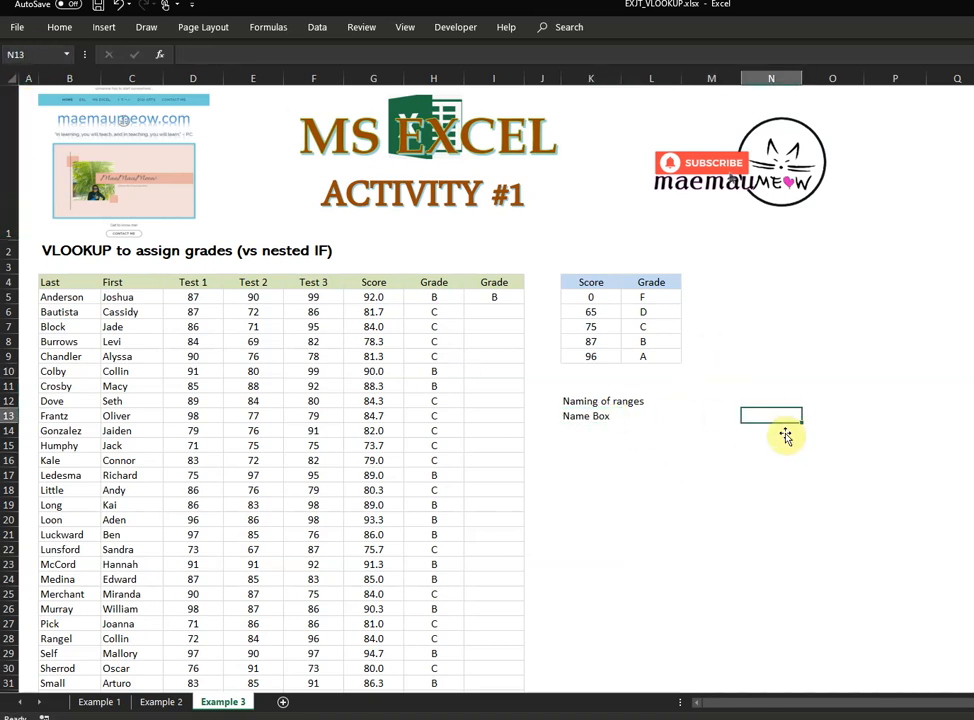
- Name the score and grade lookup range K5:L9 "Reference"
drag(590, 297, 664, 365)
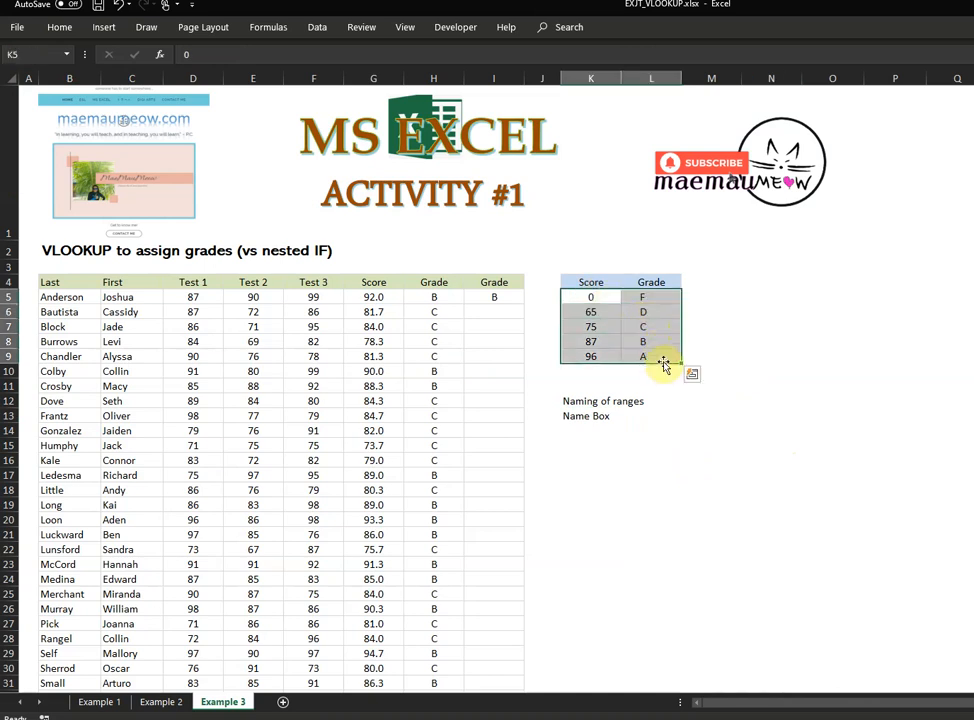
click(42, 54)
text(Reference)
key(Return)
click(809, 252)
click(585, 343)
- Open the VLOOKUP formula in I5 for editing at its K5:L9 table range
click(500, 297)
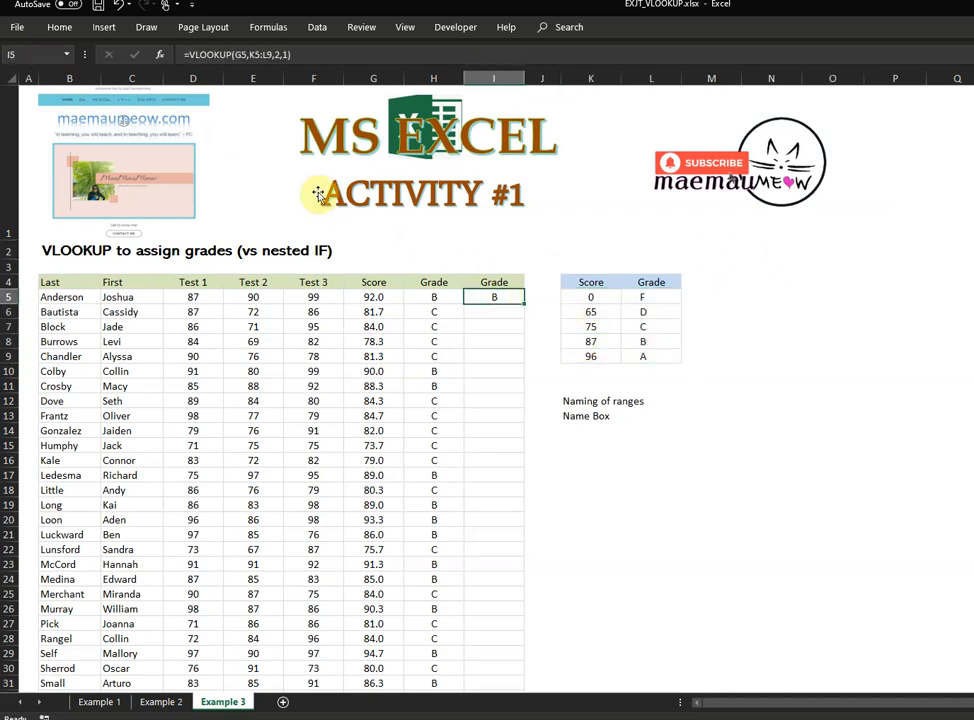
click(268, 54)
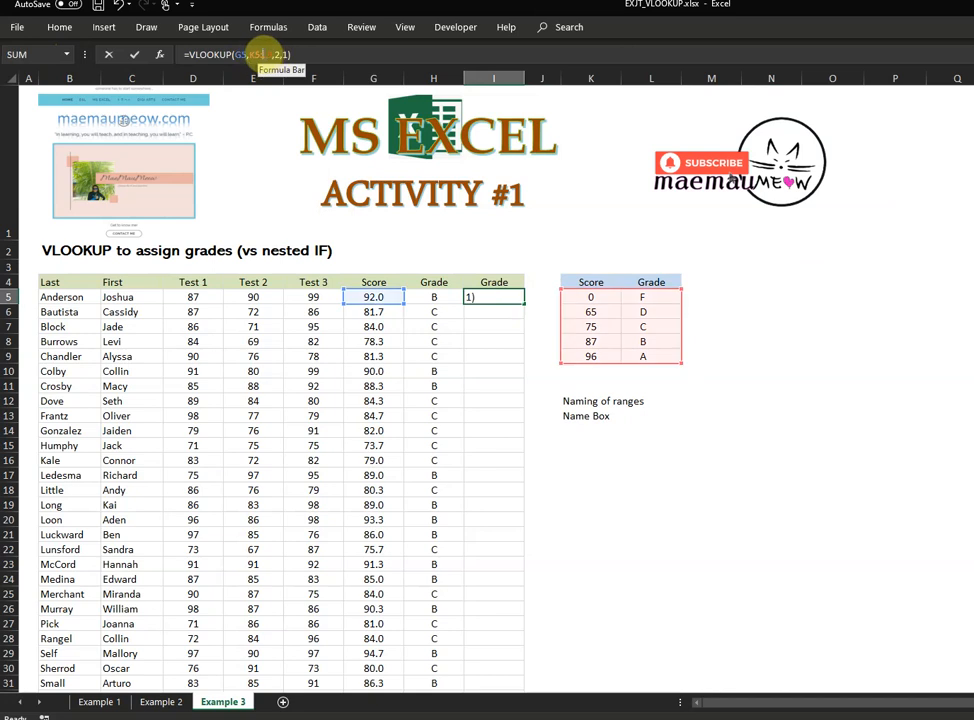